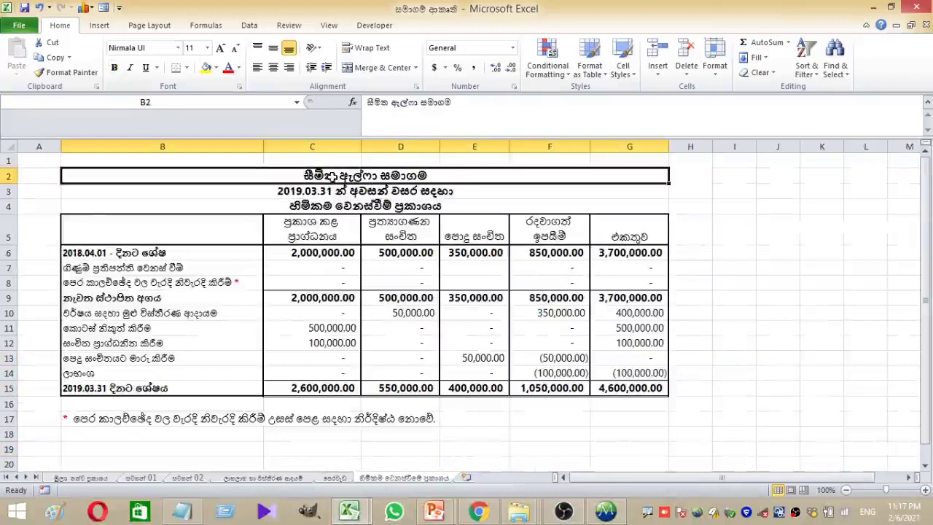
Change the year-end date in the statement title in B3 to 2020.03.31.
click(311, 191)
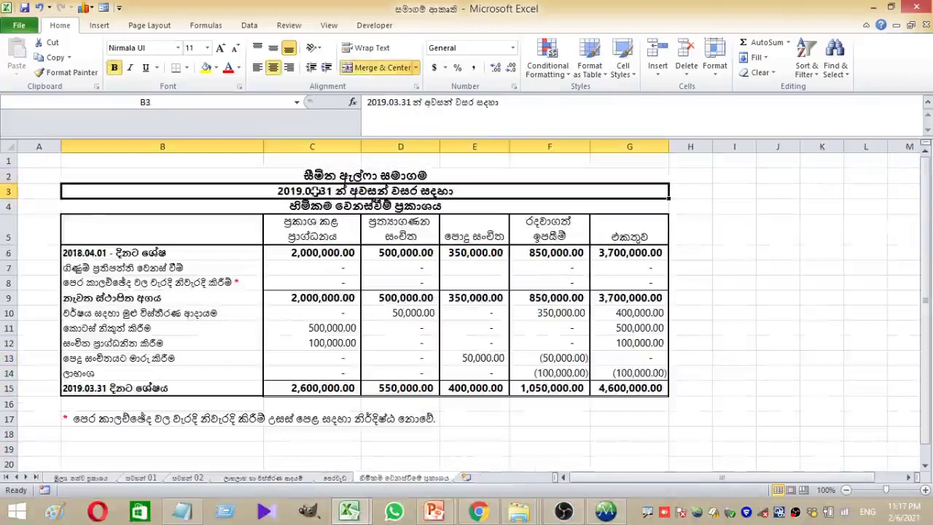
drag(386, 102, 372, 102)
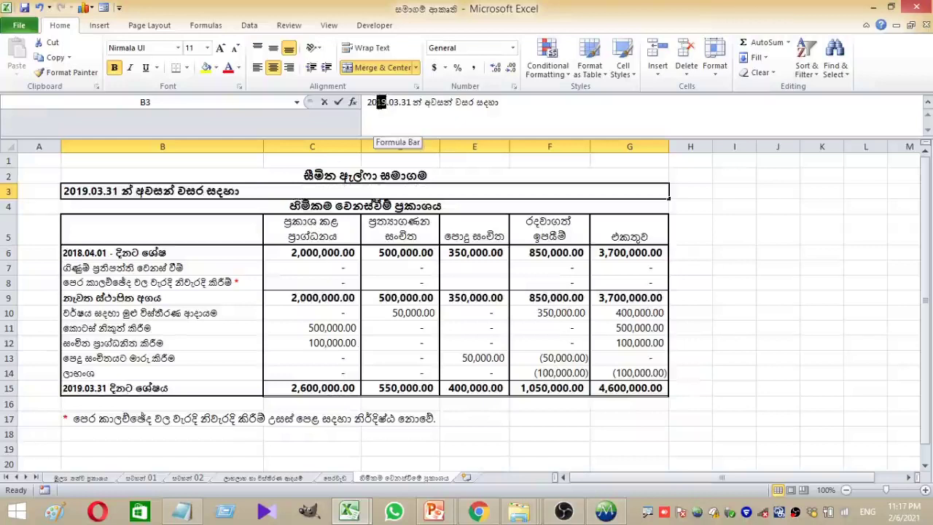
text(020)
key(Return)
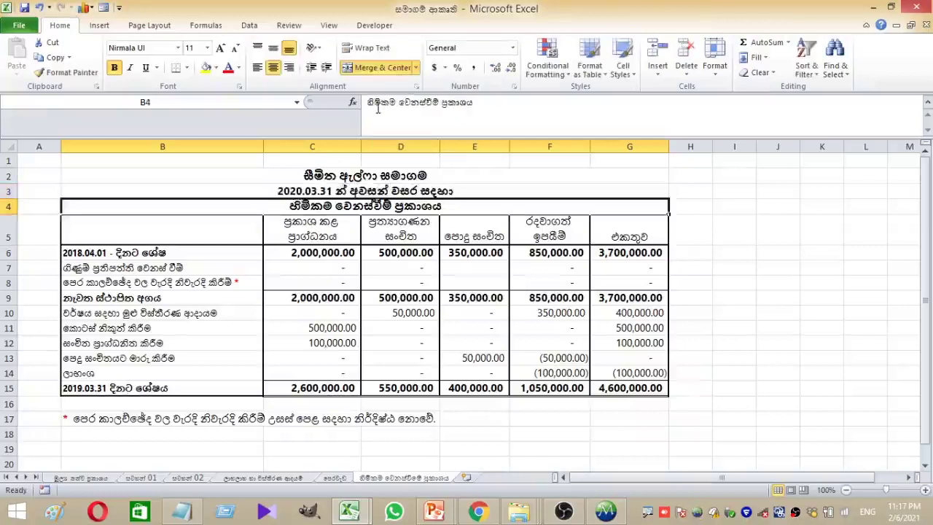
Review the statement's title rows, the capital, reserve and retained earnings column headings, and the opening balance row.
click(310, 191)
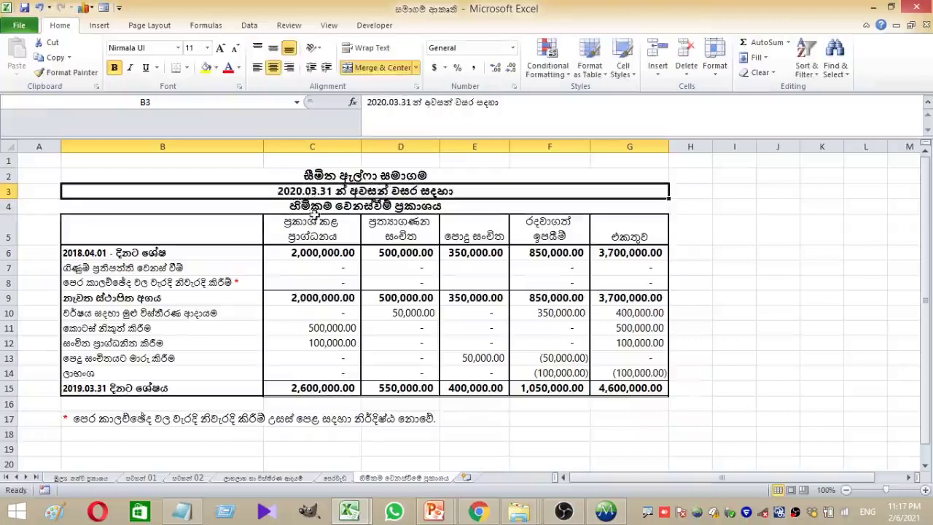
click(314, 207)
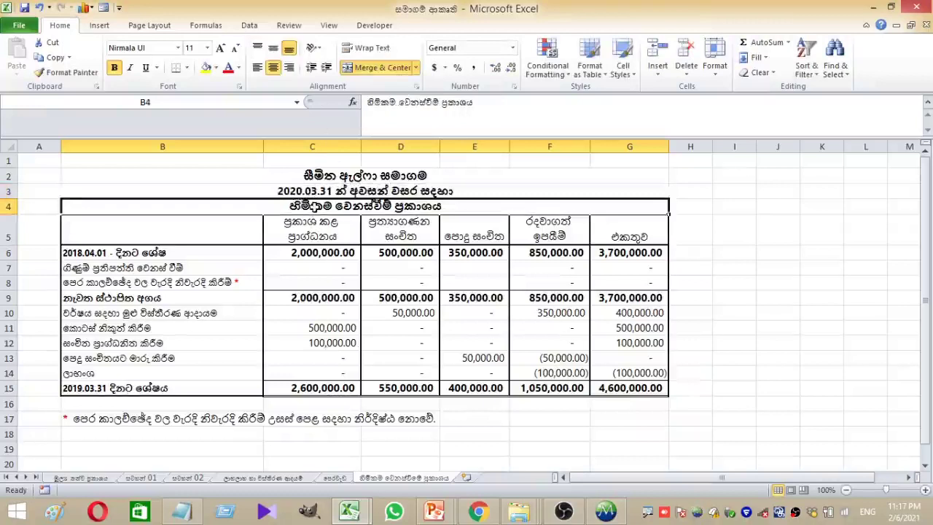
click(640, 188)
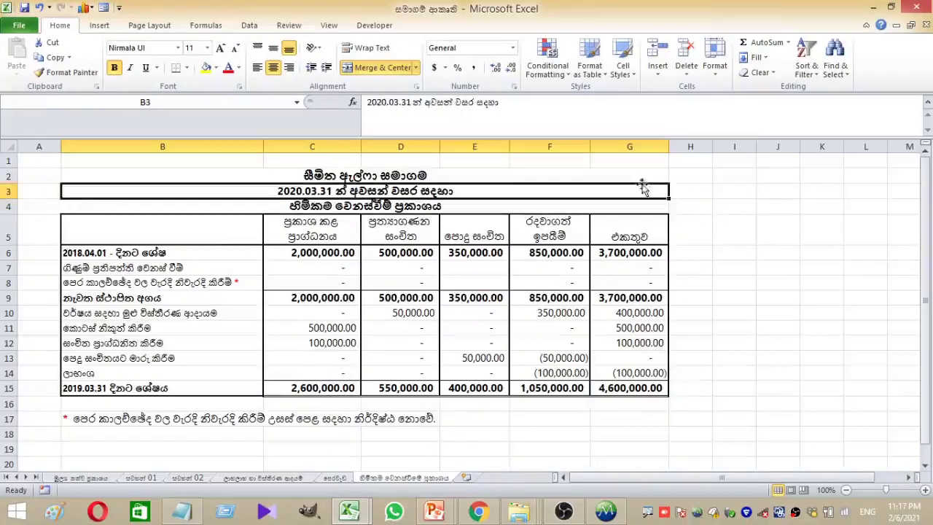
click(640, 209)
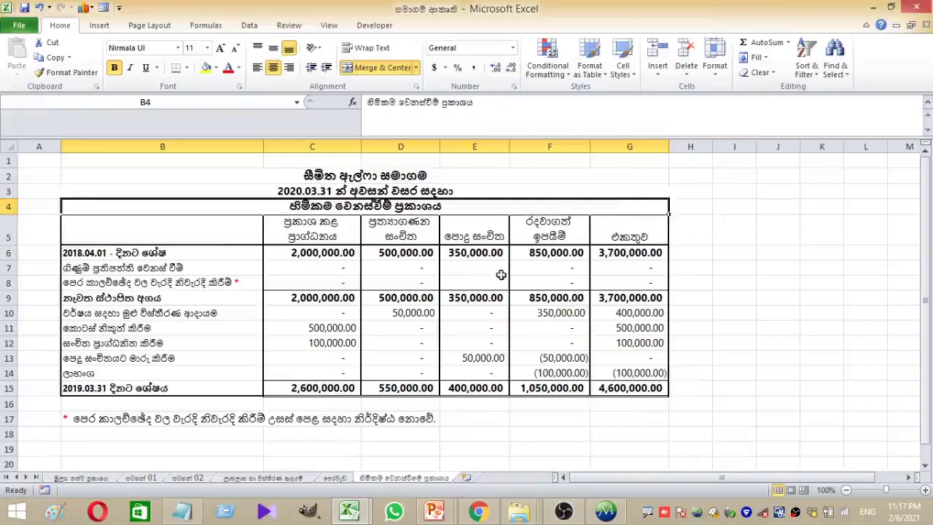
click(298, 222)
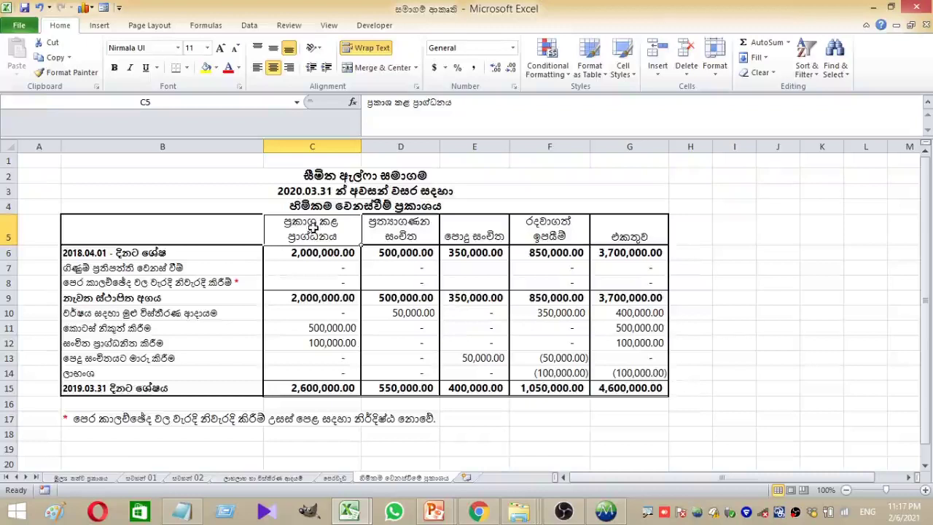
click(400, 229)
click(538, 229)
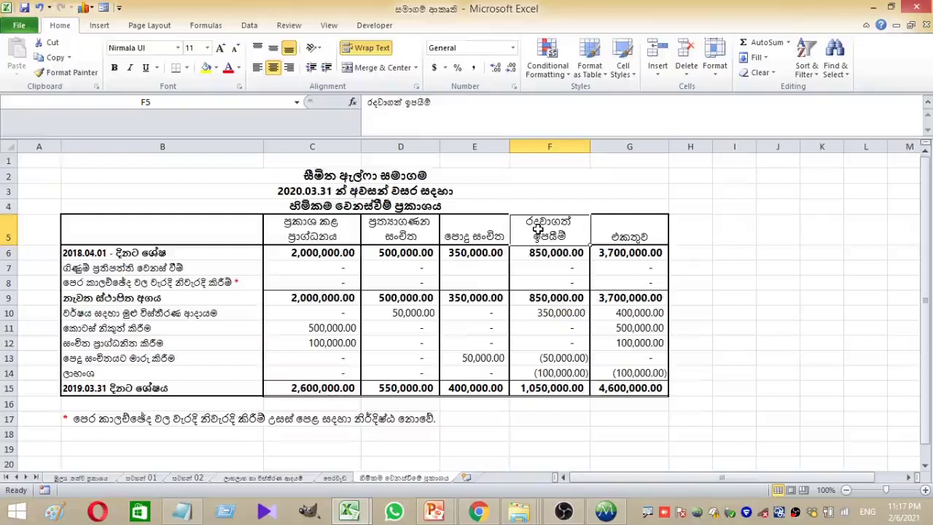
click(116, 254)
drag(116, 254, 595, 267)
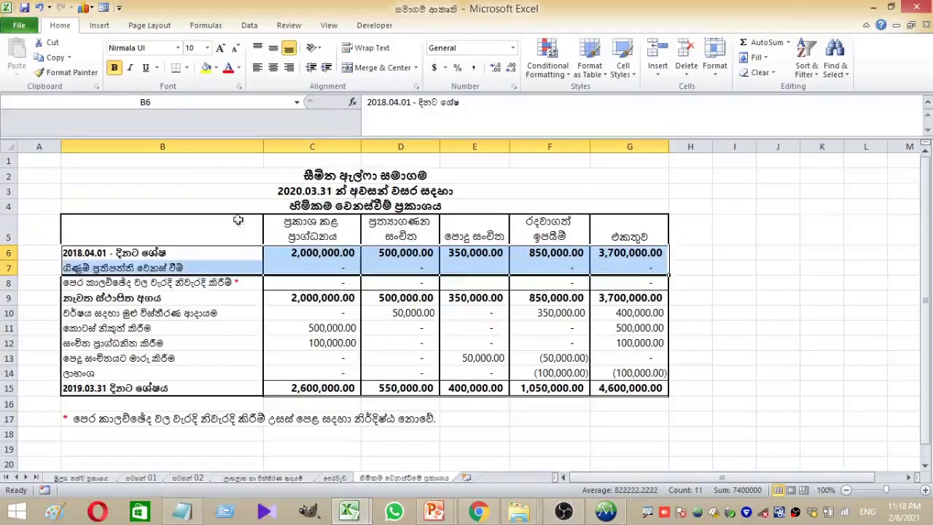
Change the date of the opening balance label in B6 to 2019.04.01.
click(148, 250)
click(382, 102)
key(Delete)
text(9)
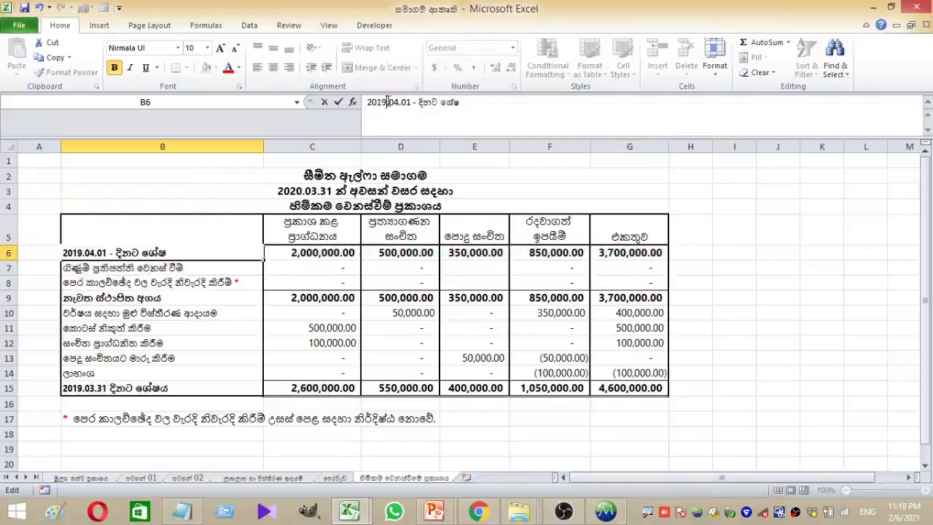
key(Return)
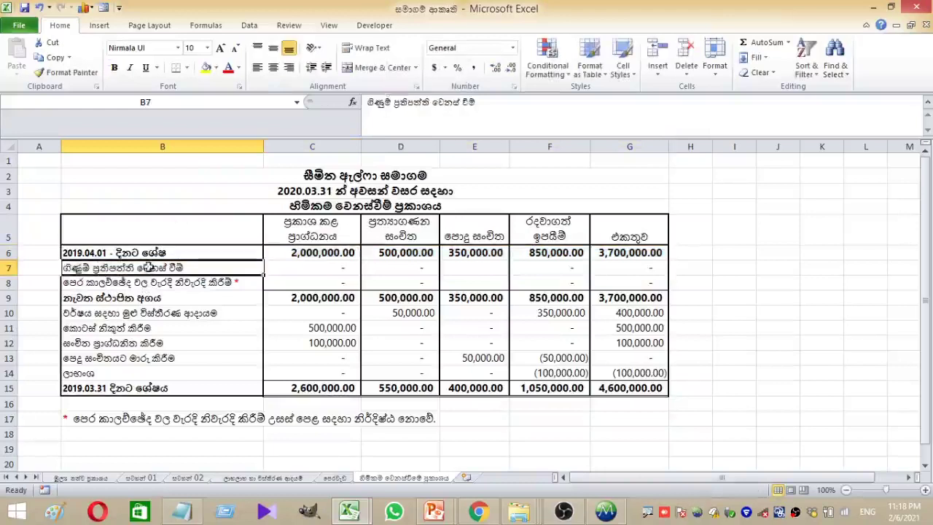
Fill the accounting policy change and prior-period error correction rows, B7:G8, with yellow.
click(151, 254)
drag(187, 252, 619, 252)
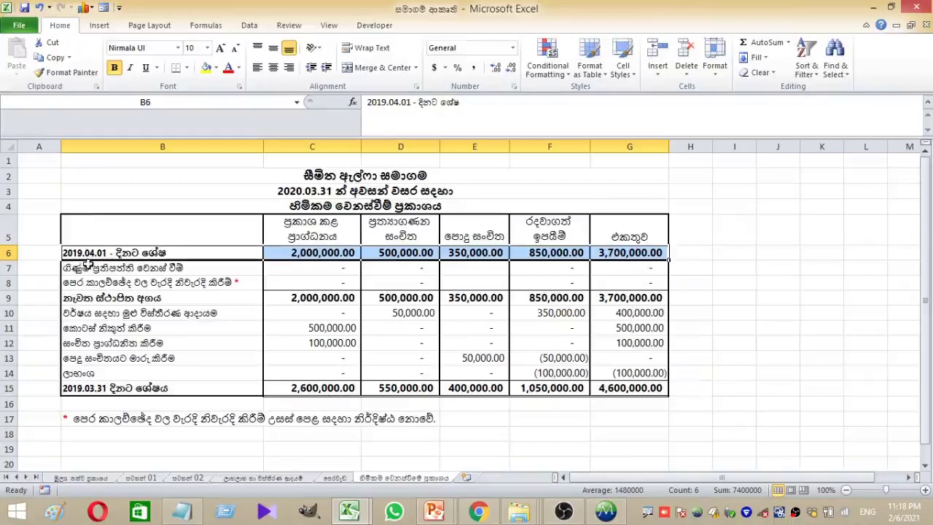
drag(86, 271, 621, 285)
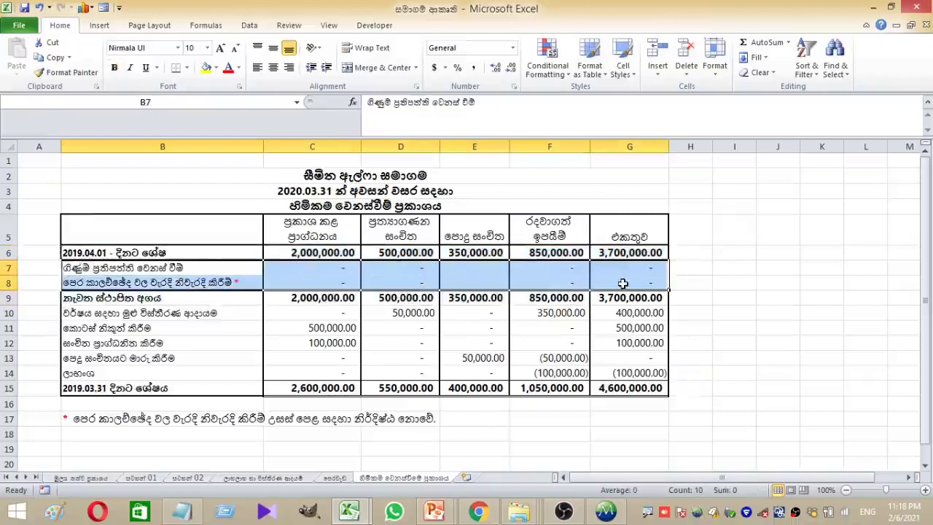
click(206, 67)
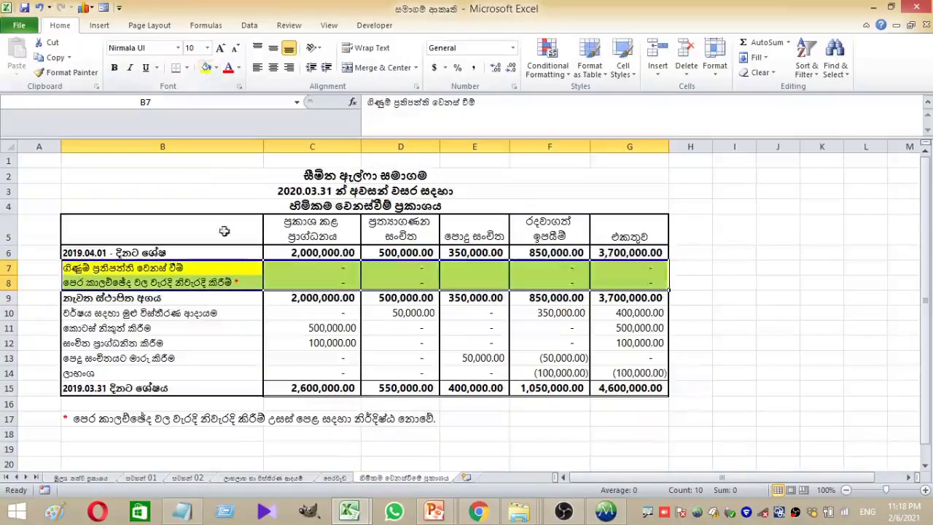
Highlight the restated balance row, B9:G9, with a yellow fill and red text.
click(166, 297)
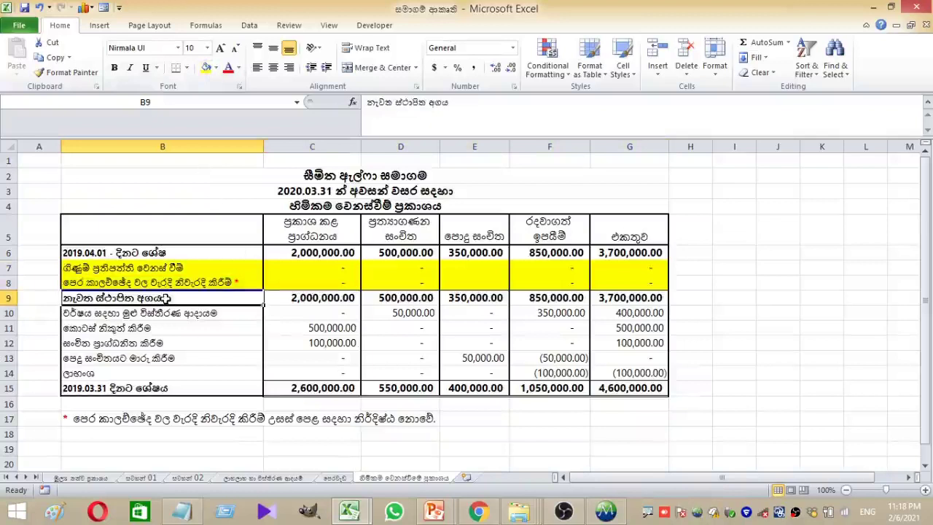
drag(166, 297, 642, 297)
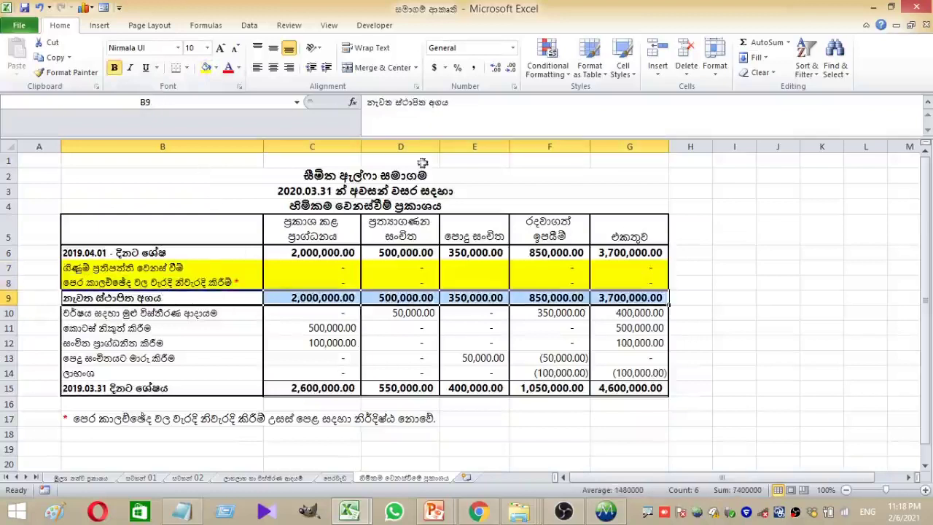
click(207, 68)
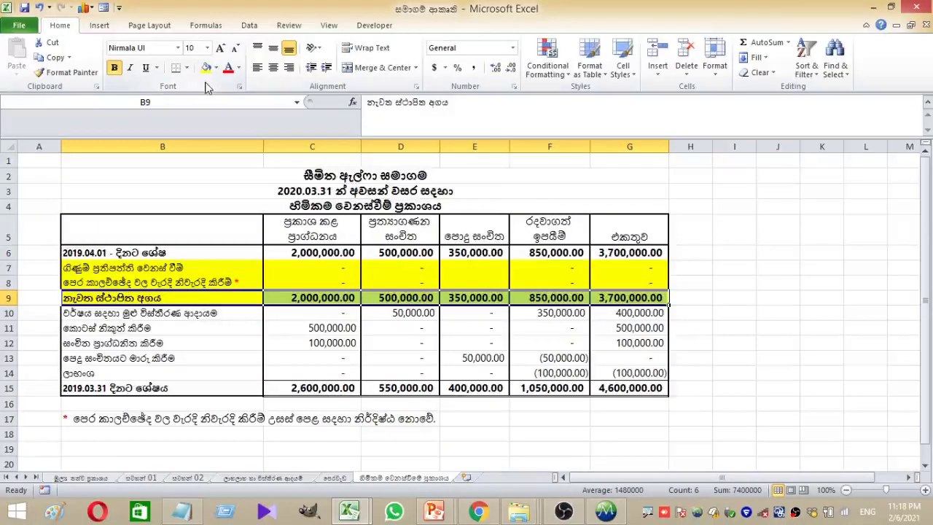
click(228, 68)
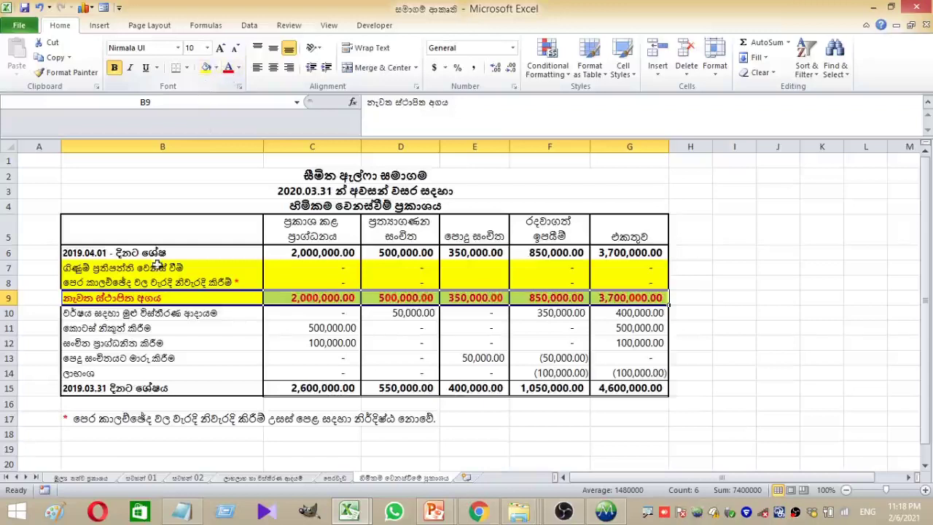
Examine the total comprehensive income row and the share issue row across the equity columns, including the share issue's total formula.
scroll(159, 337, down, 1)
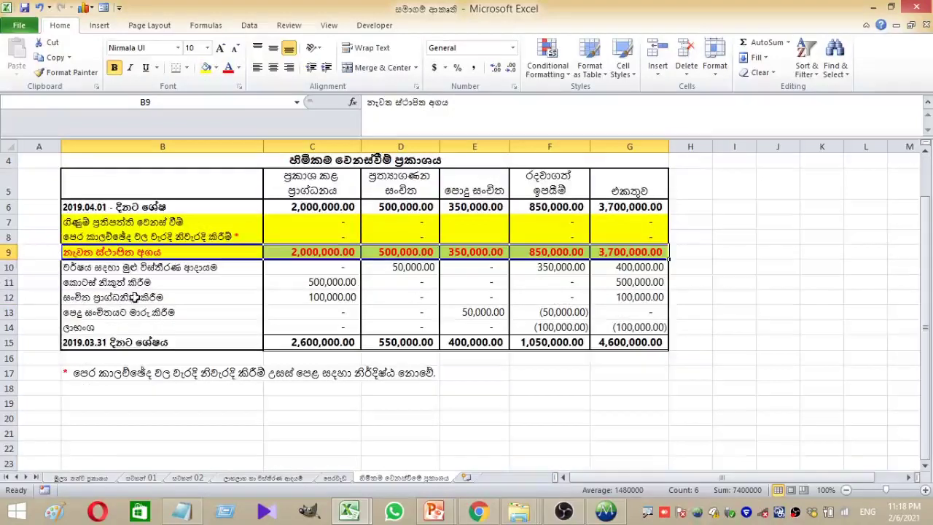
drag(132, 267, 578, 268)
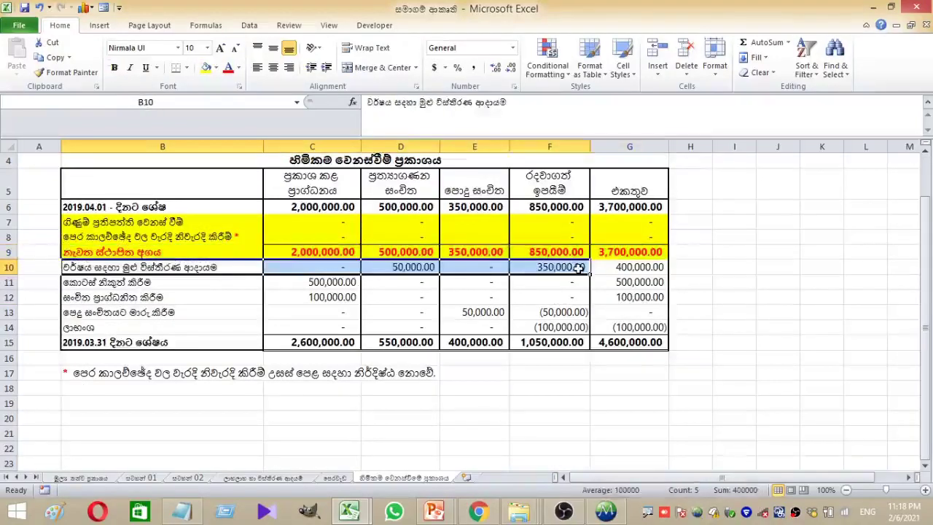
click(517, 309)
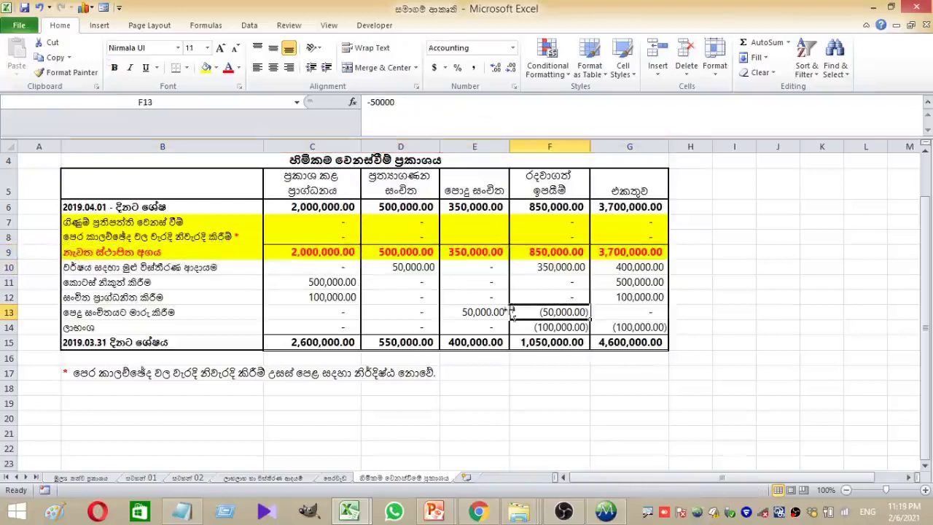
click(331, 269)
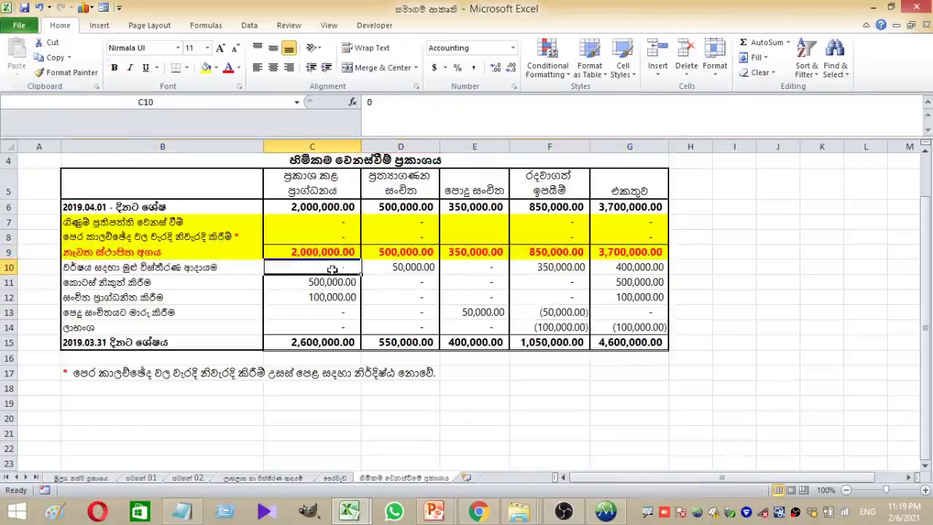
click(388, 266)
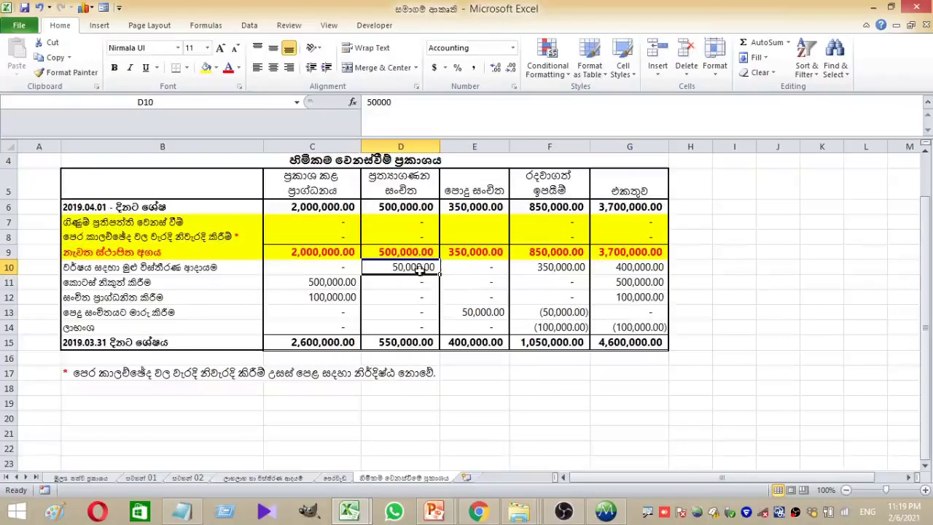
click(556, 271)
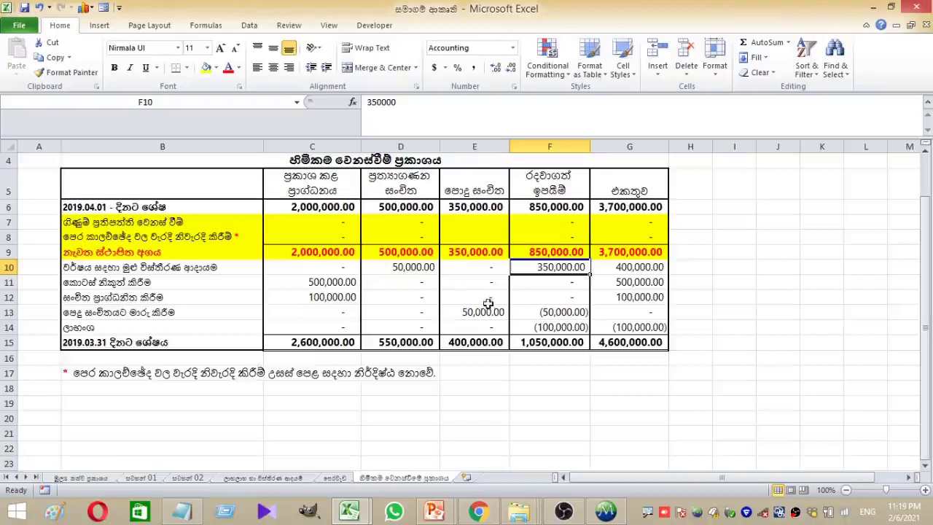
drag(135, 282, 301, 291)
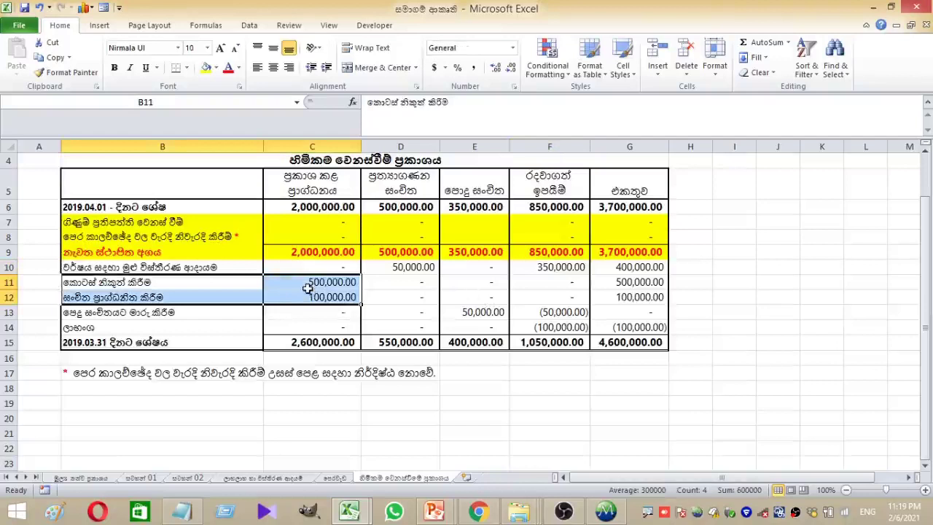
click(308, 286)
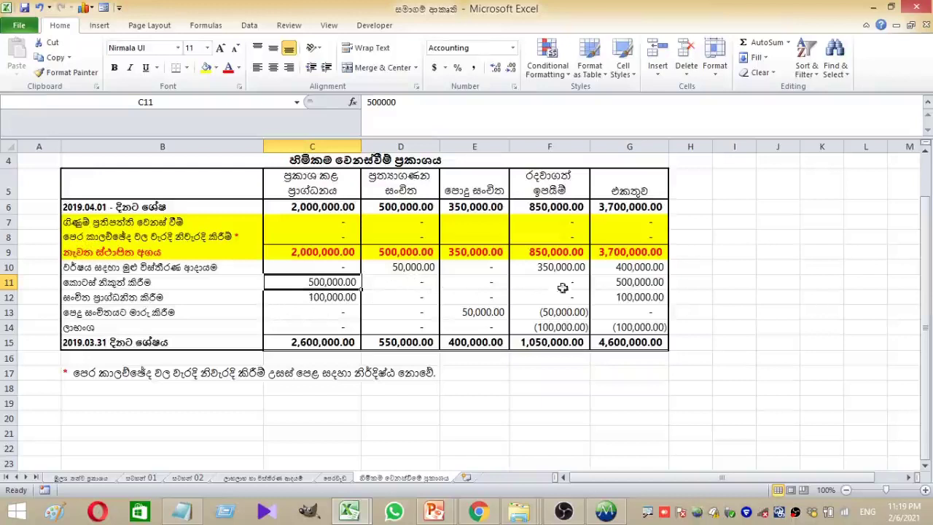
click(608, 281)
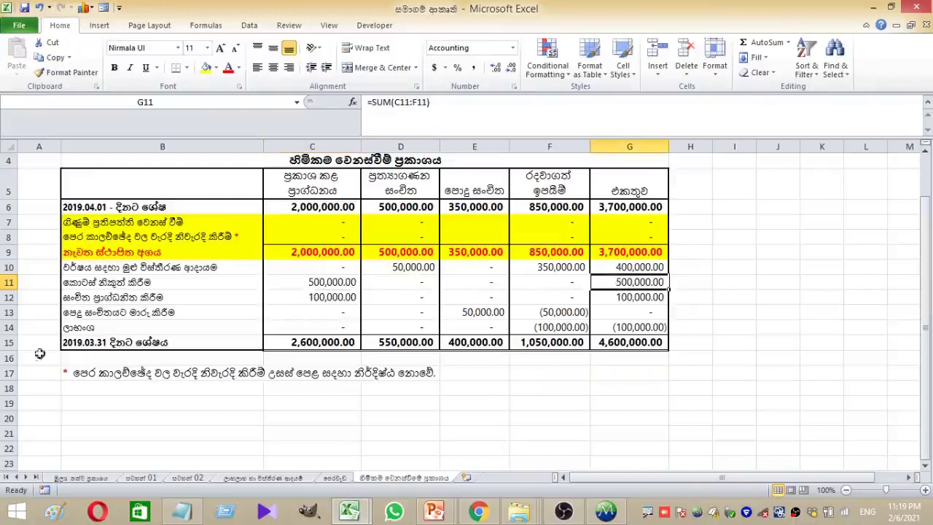
Enter -100000 in the general reserve column of the reserve capitalisation row, cell E12.
click(89, 298)
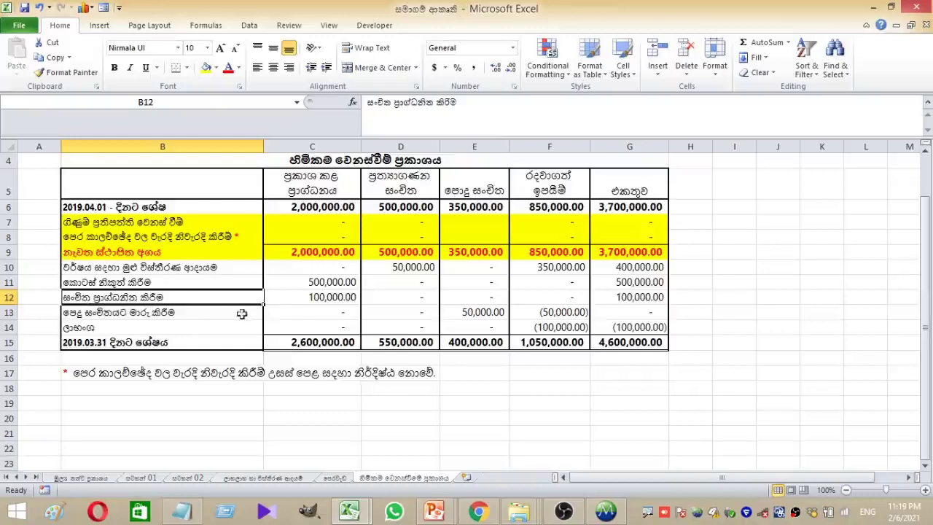
click(282, 297)
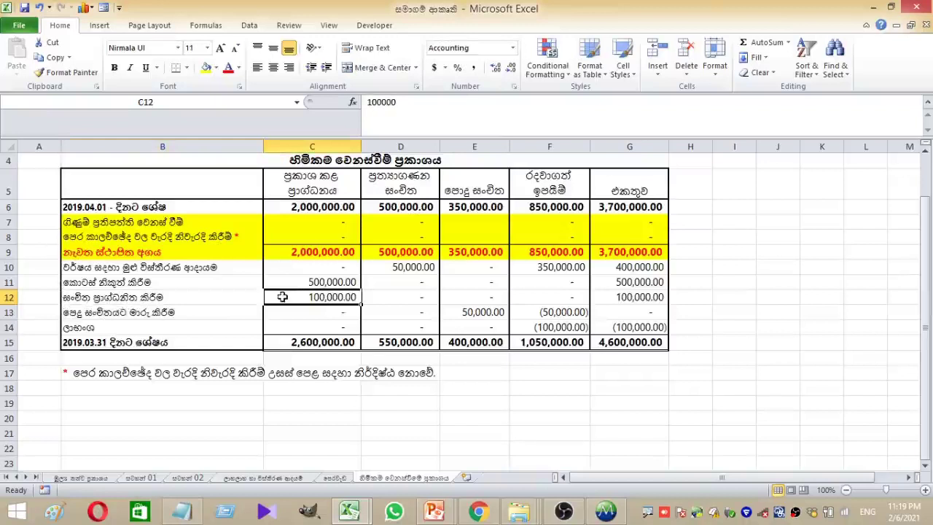
click(470, 299)
text(-100000)
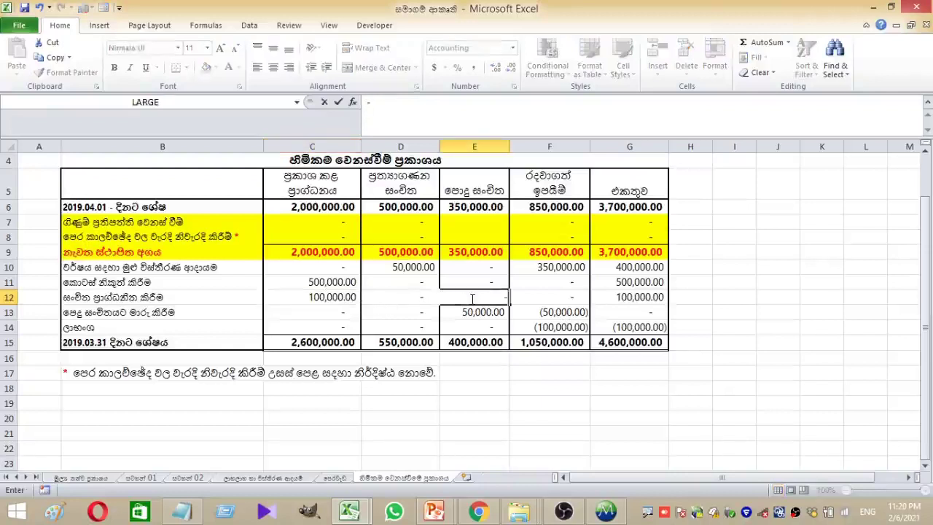
key(Return)
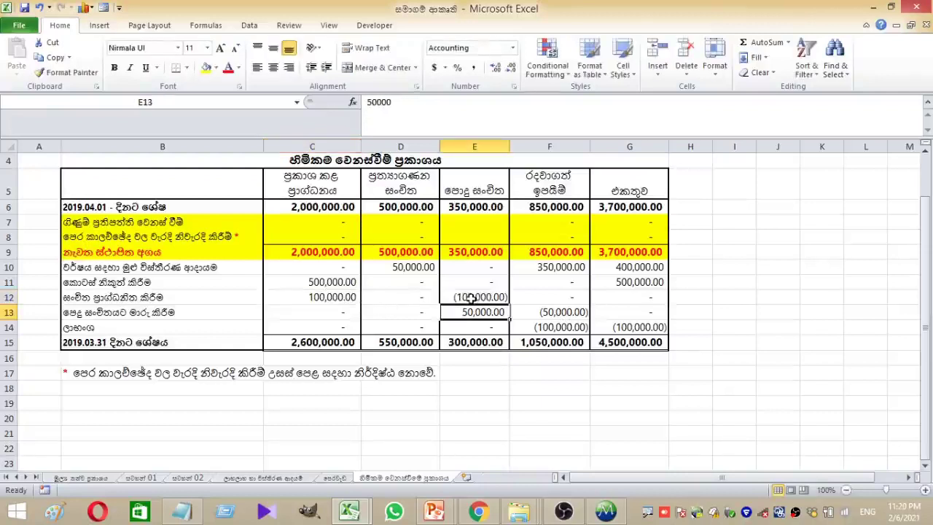
Fill the reserve capitalisation entries in B12:E12 with yellow.
drag(218, 298, 500, 299)
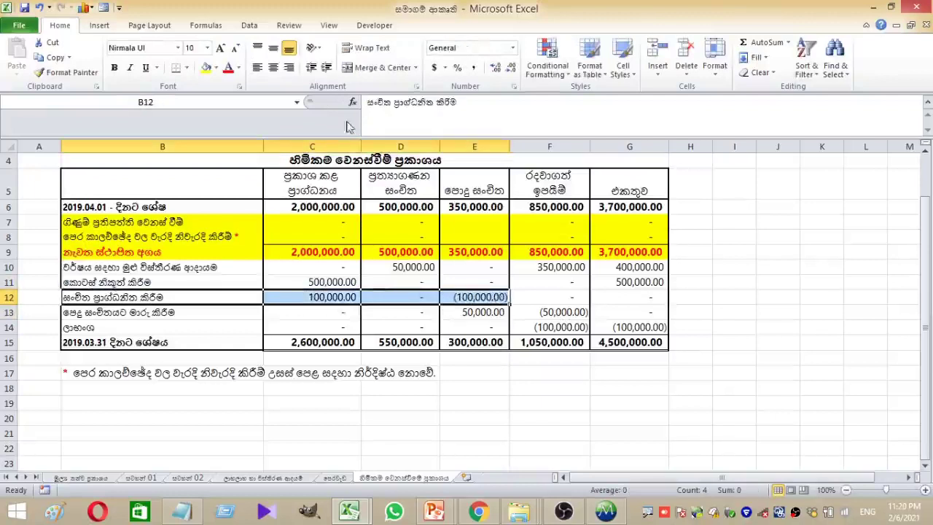
click(209, 67)
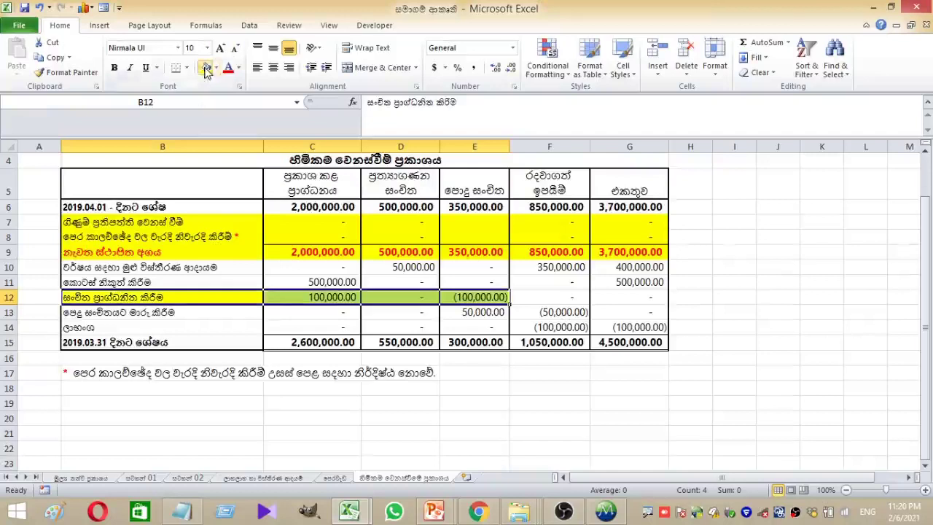
click(298, 300)
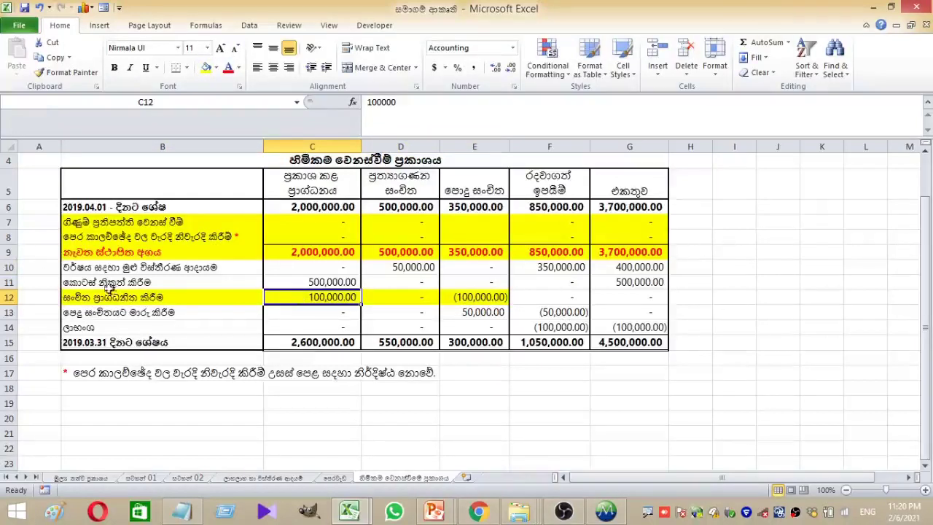
Fill the general reserve transfer row, B13:F13, and the dividend row, B14:F14, with yellow.
click(120, 312)
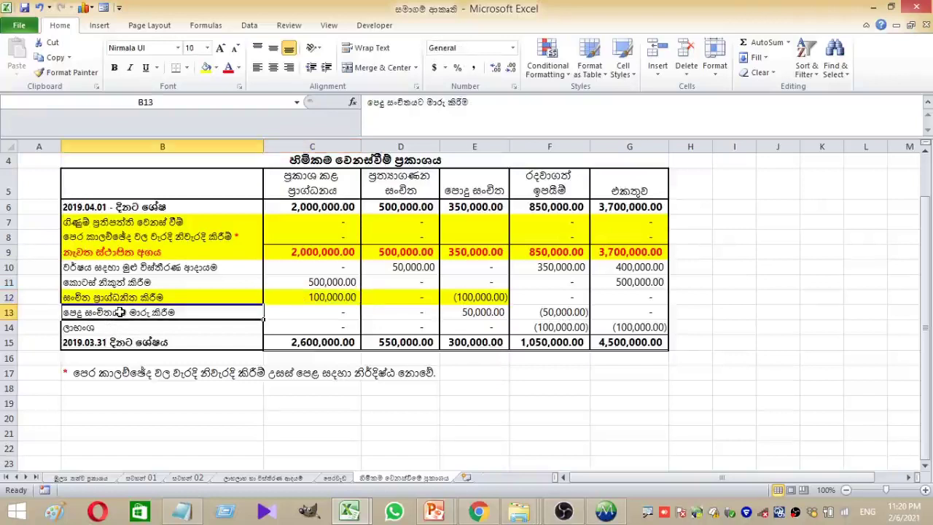
drag(120, 313, 545, 312)
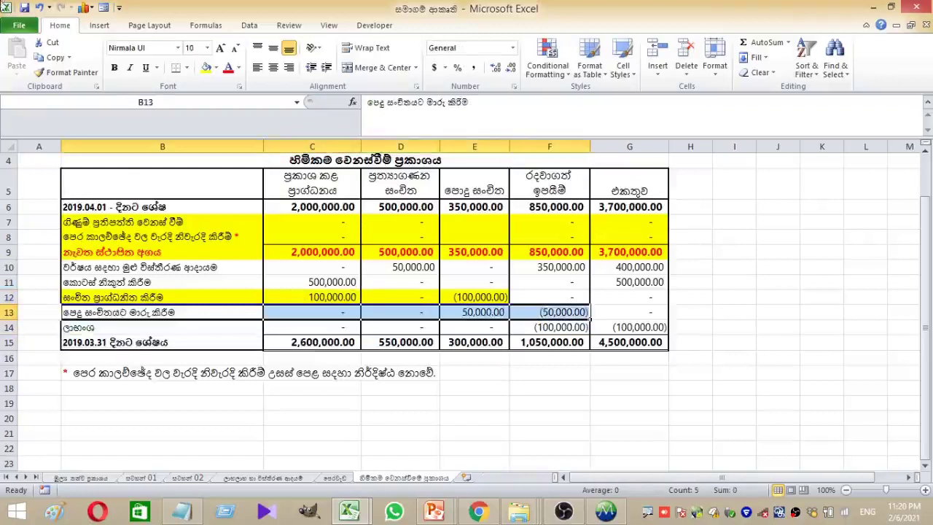
click(206, 67)
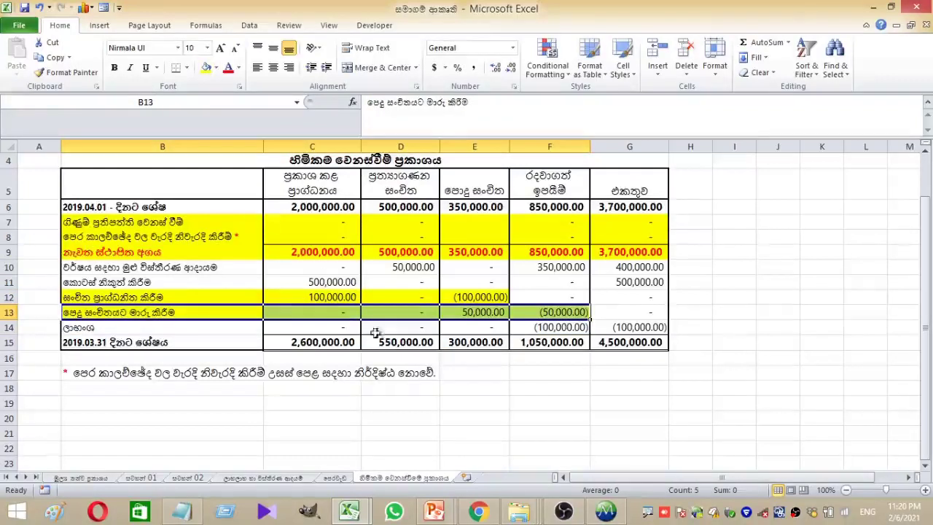
click(472, 312)
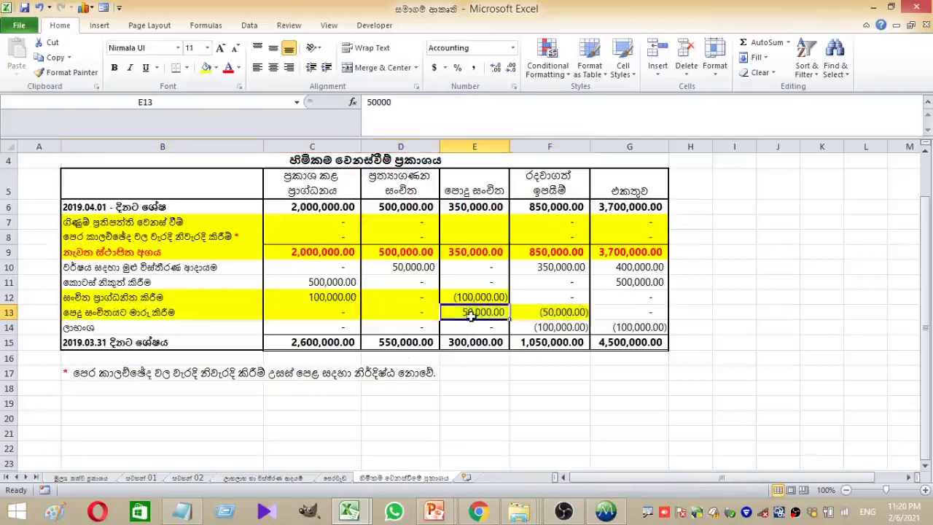
click(543, 312)
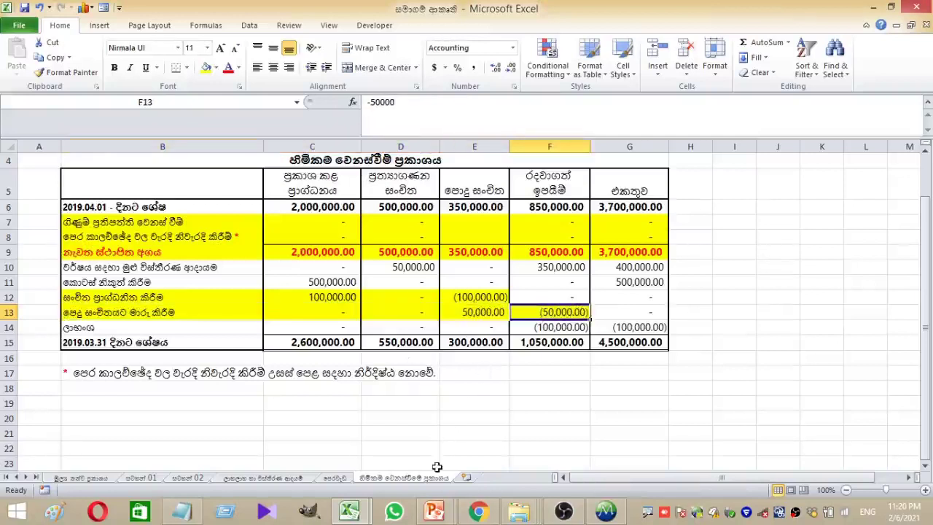
click(481, 312)
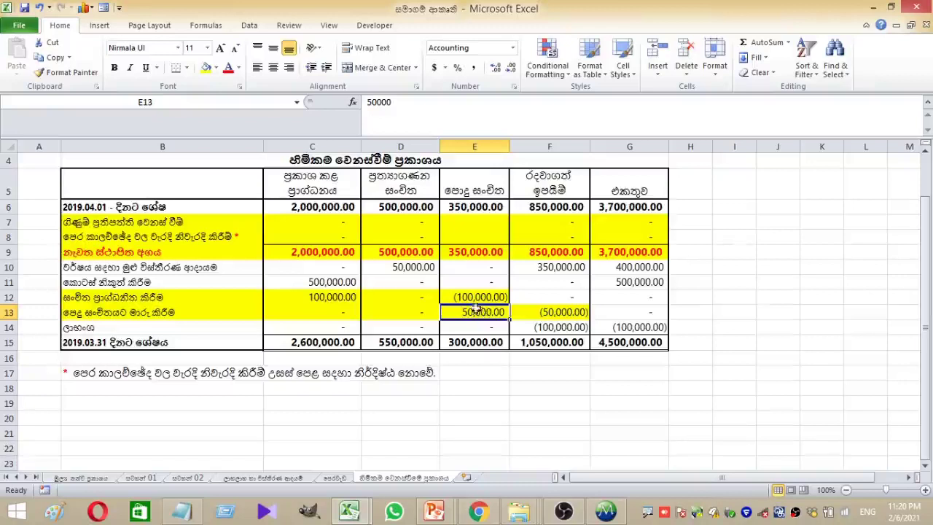
drag(149, 327, 584, 334)
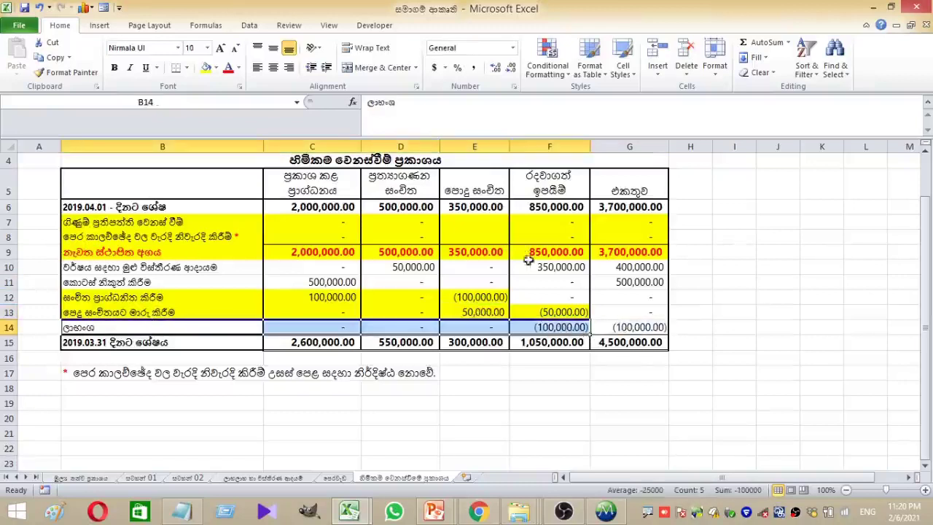
click(206, 67)
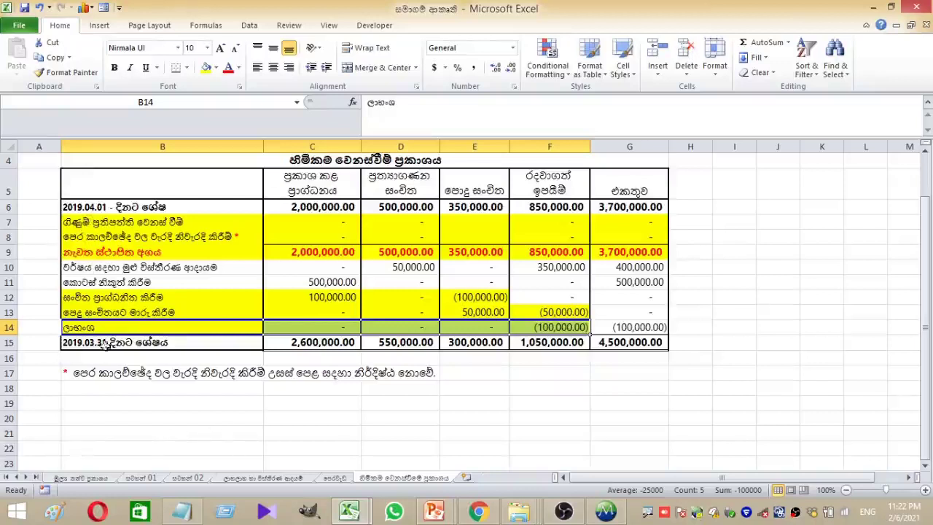
Change the date in the closing balance label in B15 to 2020.03.31.
click(178, 342)
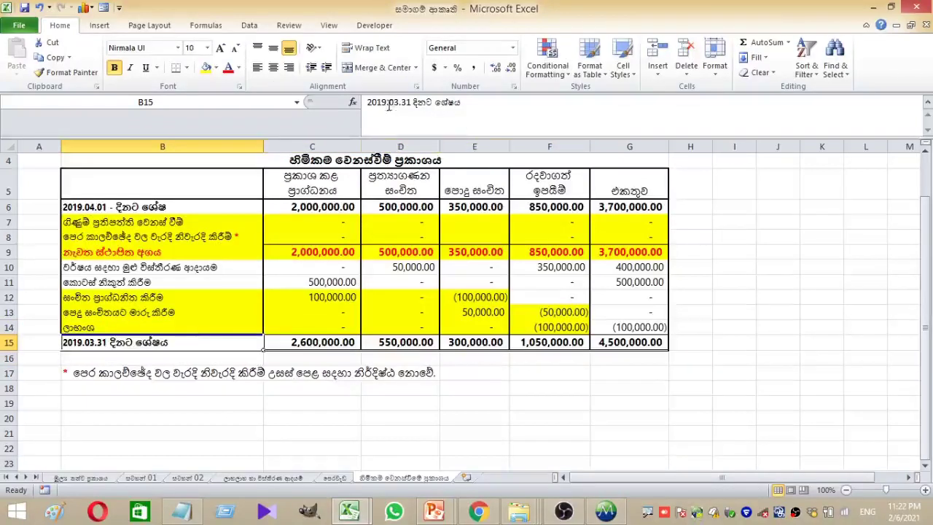
click(387, 106)
key(BackSpace)
key(BackSpace)
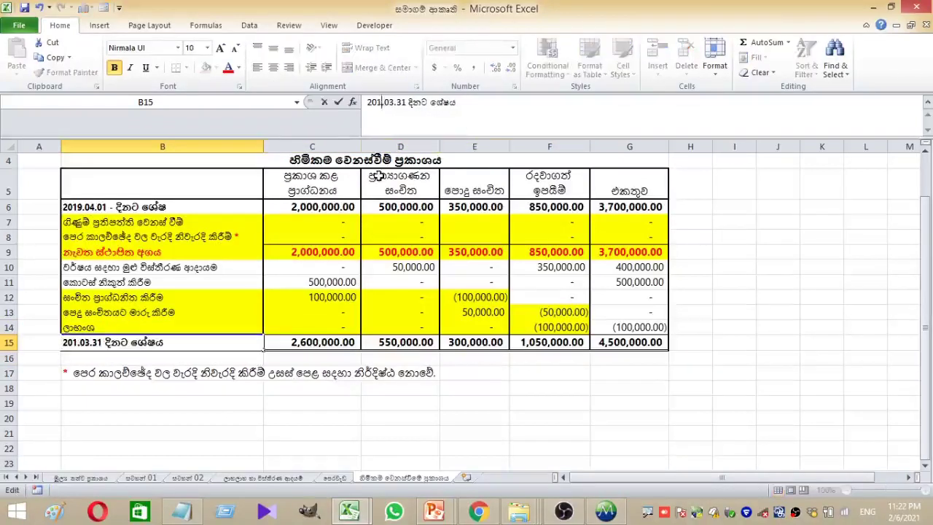
text(20)
key(Return)
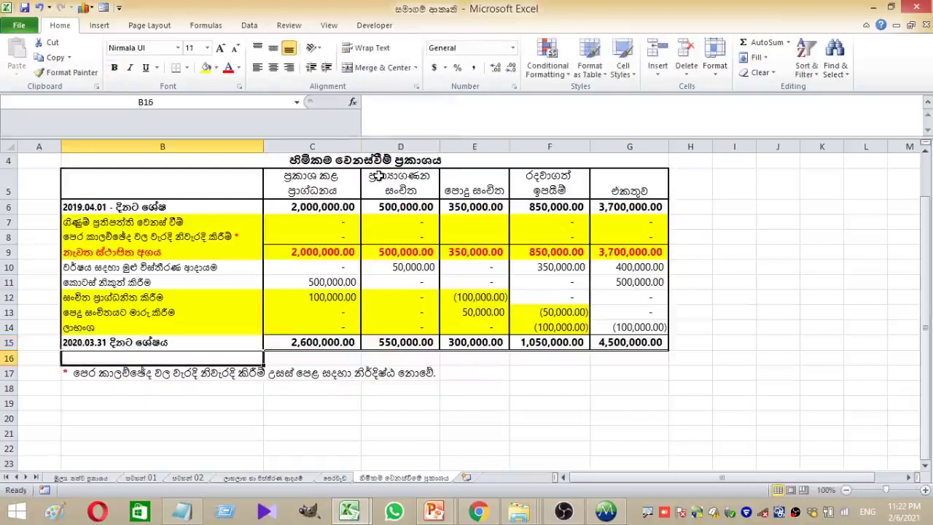
Format the closing balance row, B15:G15, with red text and a yellow fill.
drag(127, 336, 647, 344)
click(228, 67)
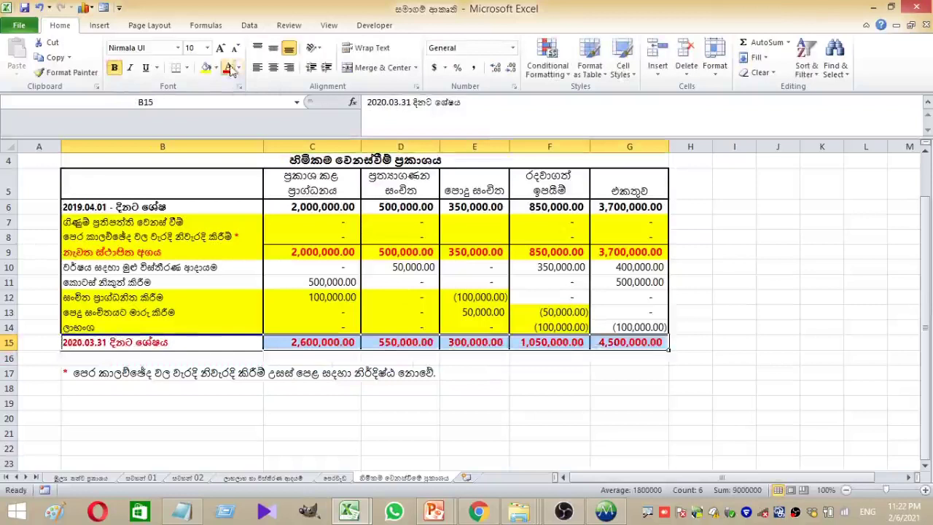
click(206, 67)
click(230, 438)
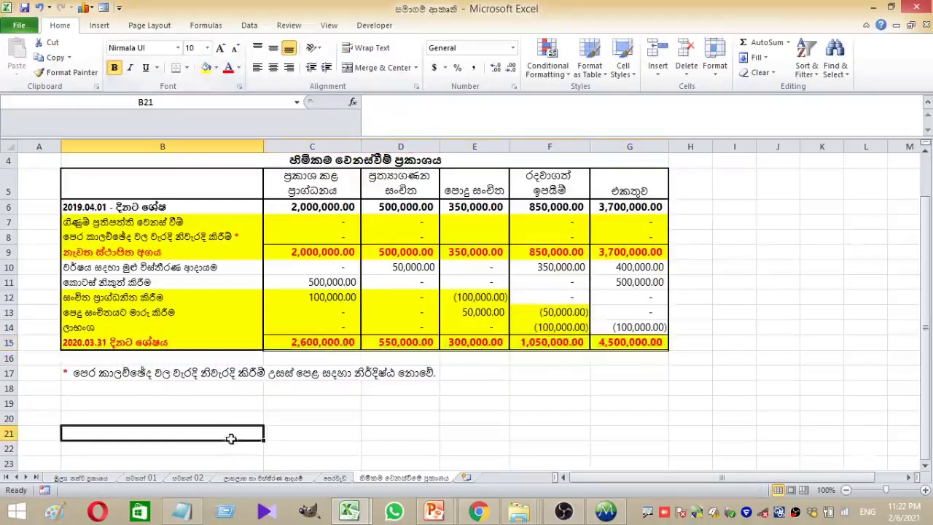
Recolour the closing balance row's fill in B15:G15, trying a darker theme blue before settling on the standard light blue.
drag(116, 348, 662, 348)
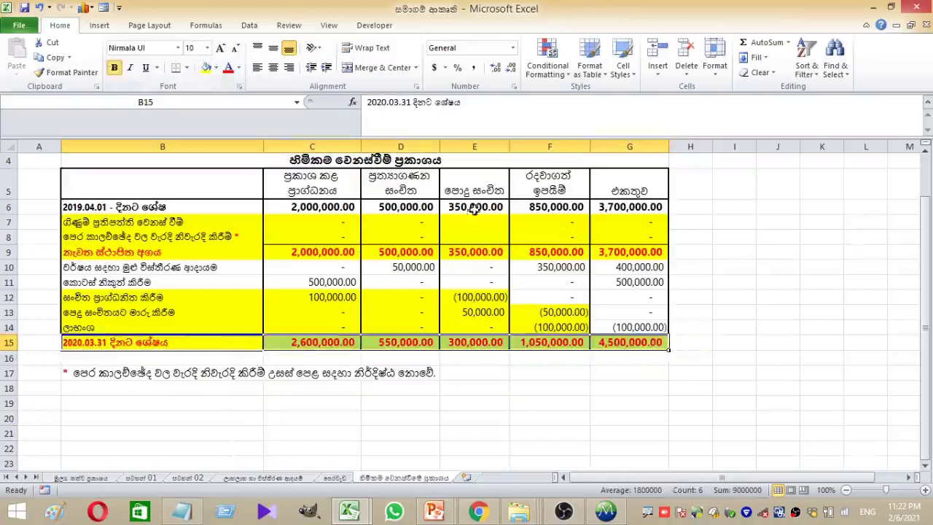
click(216, 68)
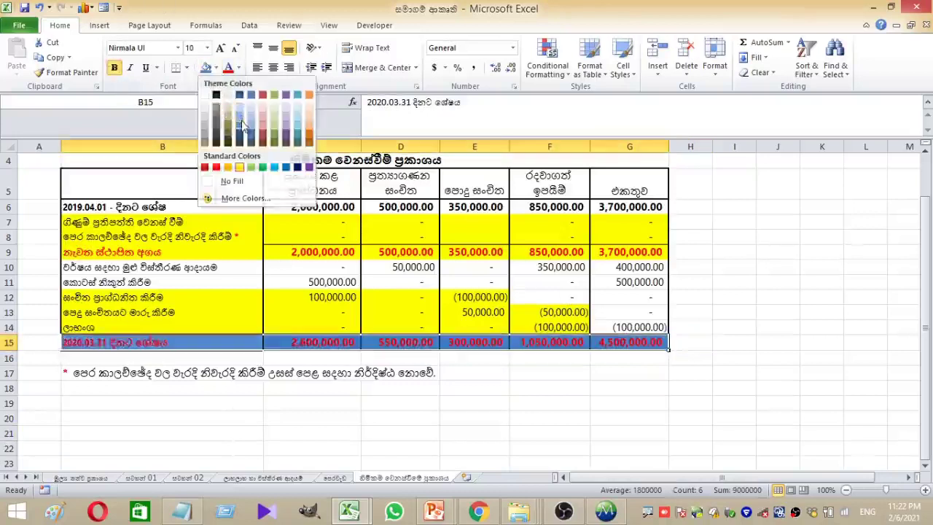
click(241, 124)
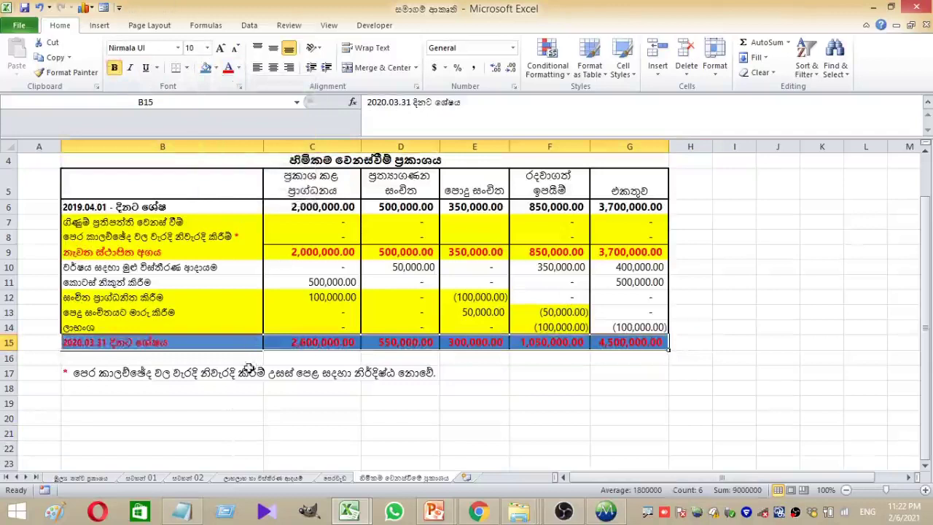
click(214, 68)
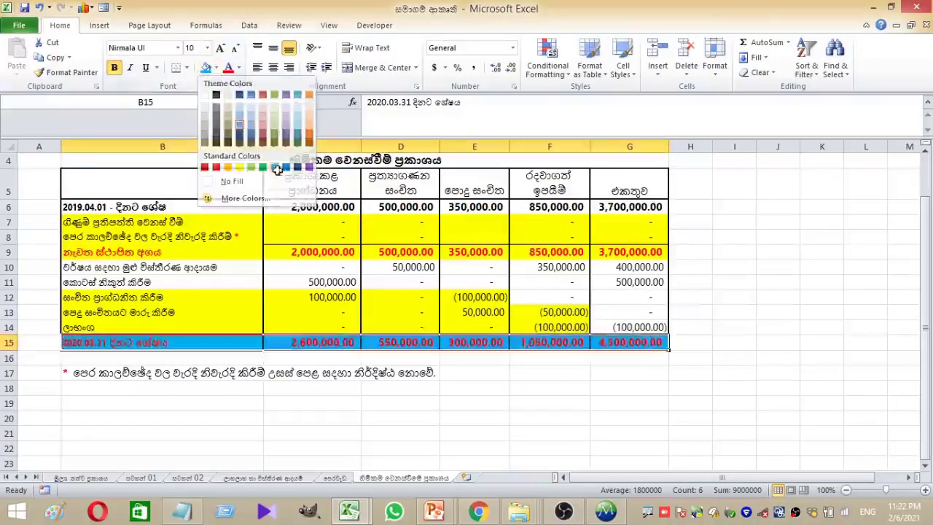
click(278, 170)
click(277, 416)
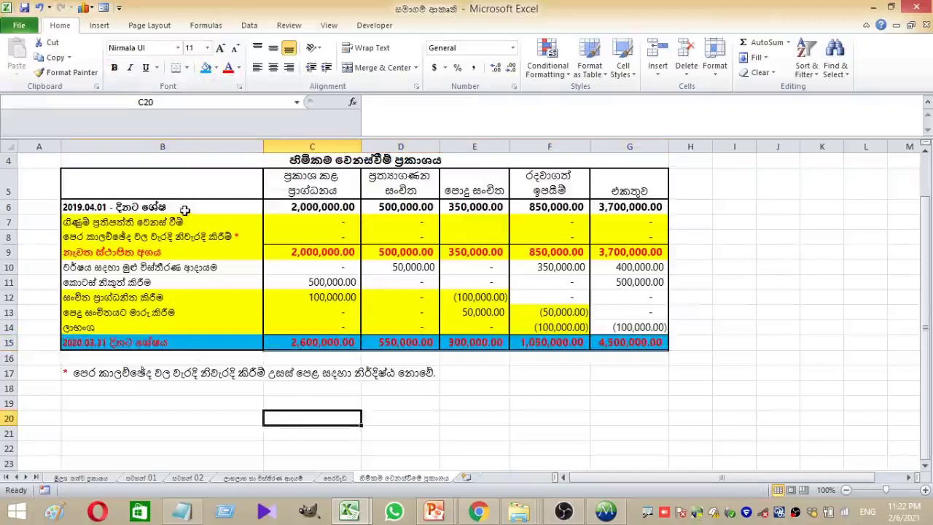
Switch from the example question slide back to the Excel statement and change the company name in B2 to සීමිත රණවන සමාගම.
scroll(184, 209, up, 1)
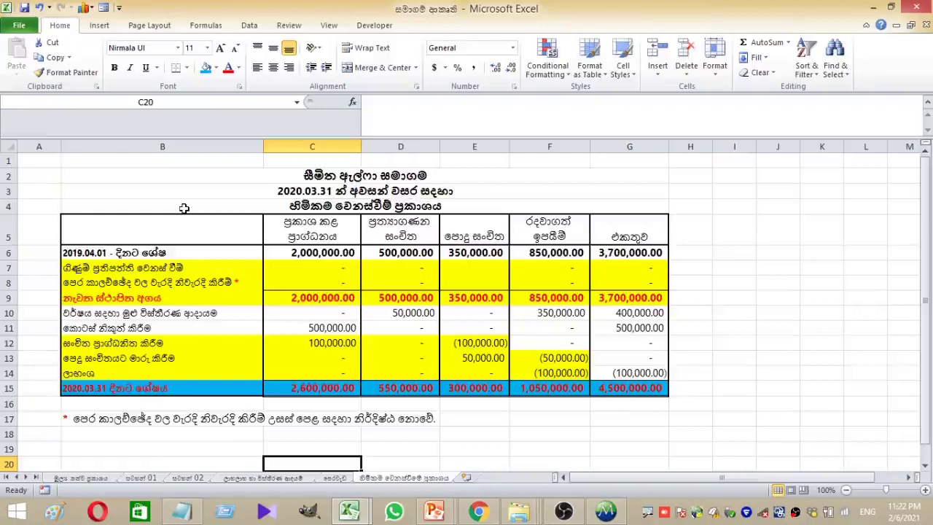
drag(639, 235, 609, 394)
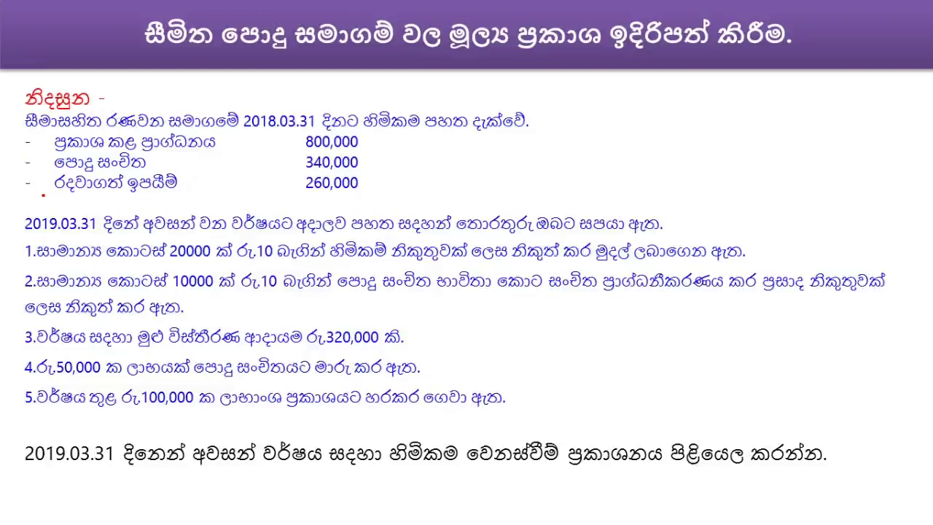
key(alt+Tab)
click(292, 179)
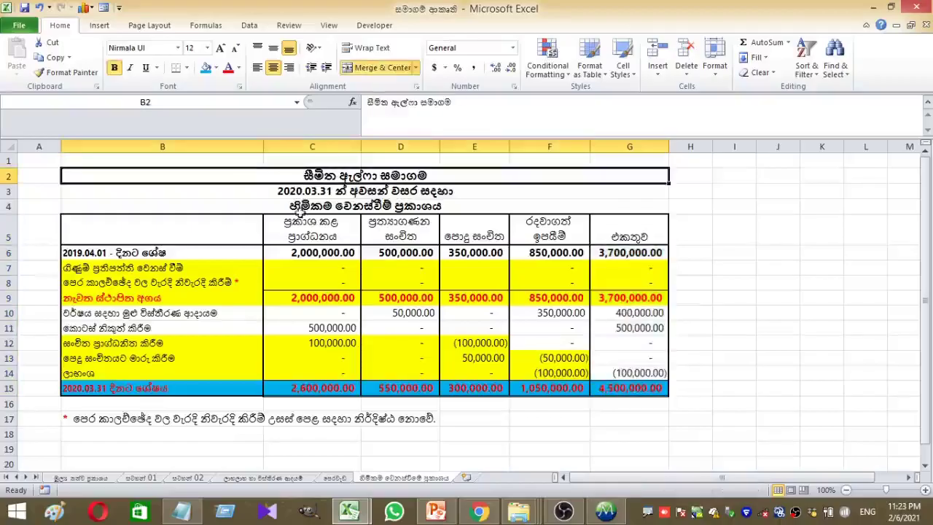
double_click(413, 103)
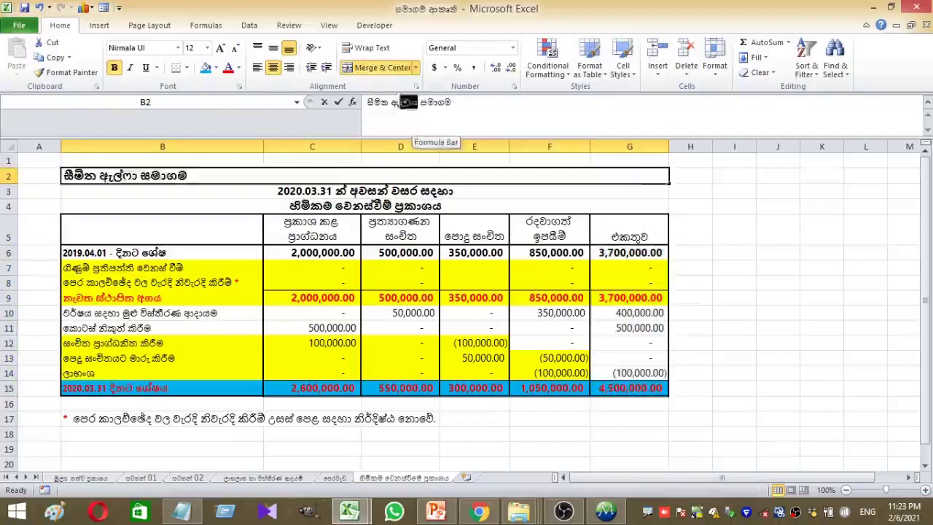
text(රණවන)
key(Return)
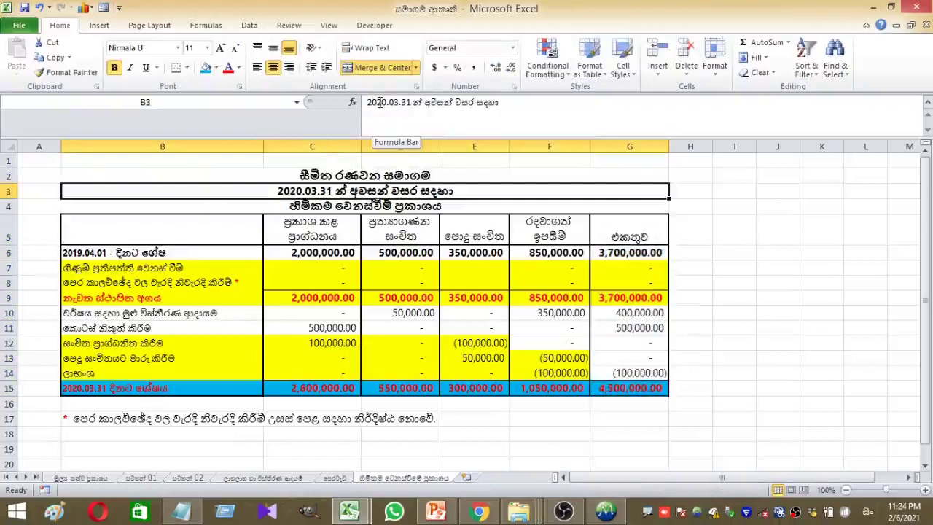
Change the date in the statement's period heading in B3 to 2018.04.01.
drag(377, 103, 389, 104)
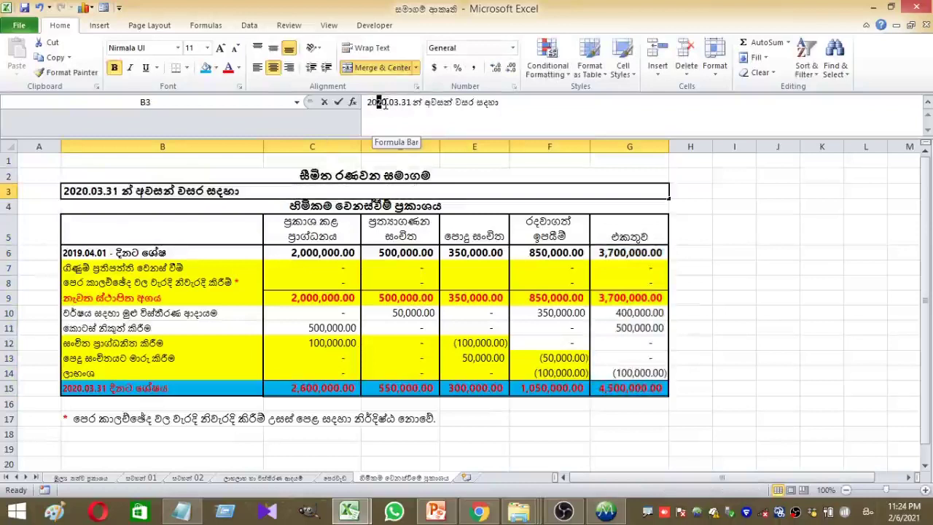
text(18)
drag(388, 103, 413, 103)
text(04.01)
key(Return)
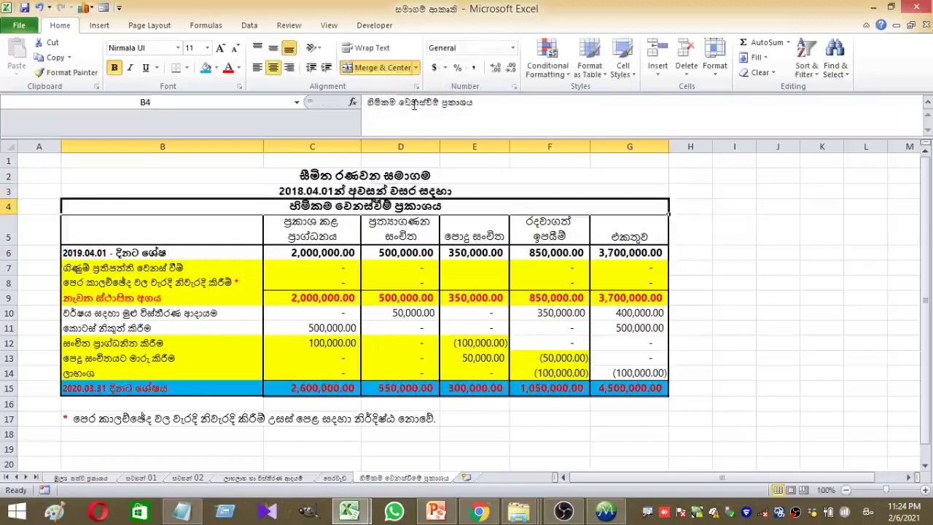
Set the opening balance of stated capital in C6 to 800,000.
click(249, 346)
click(154, 256)
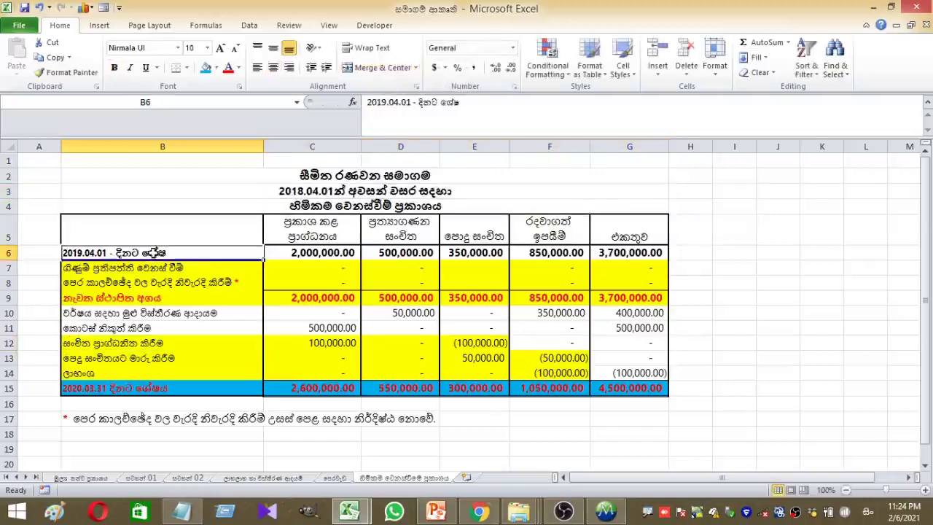
click(288, 253)
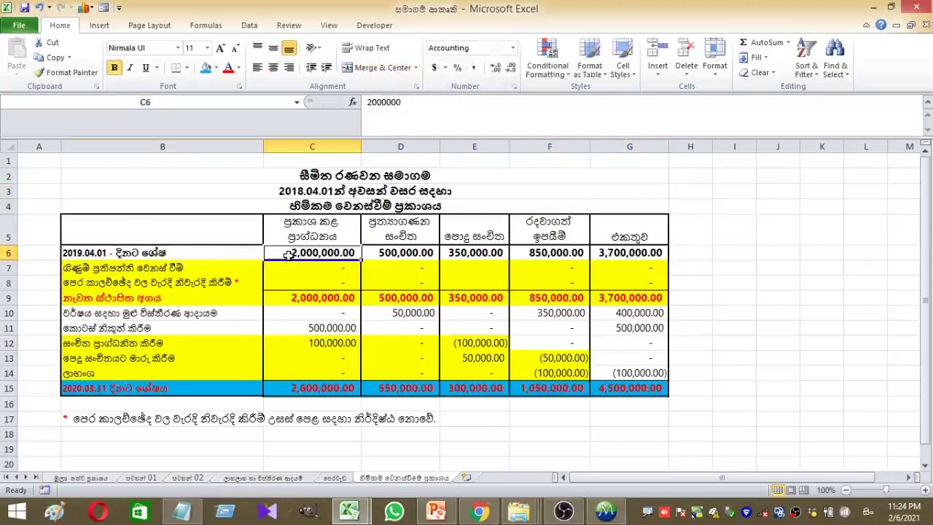
text(8)
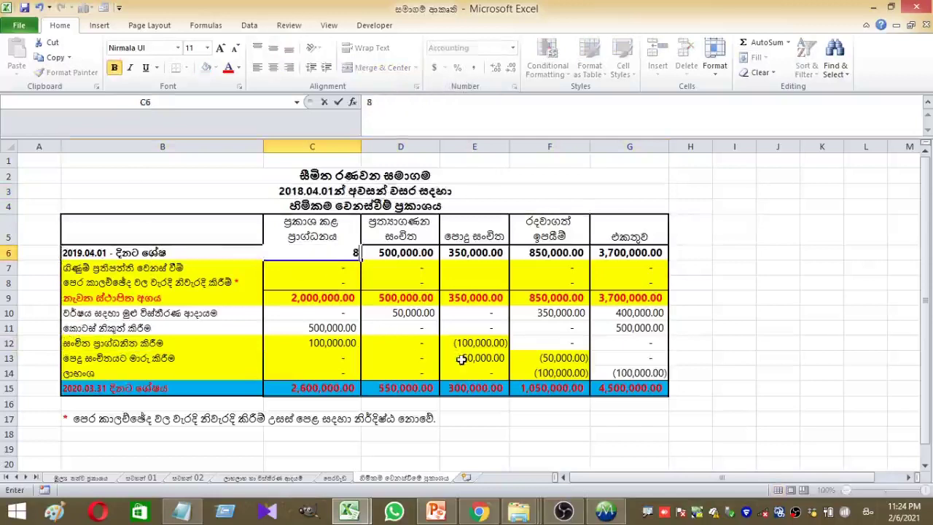
text(00,000000)
key(Return)
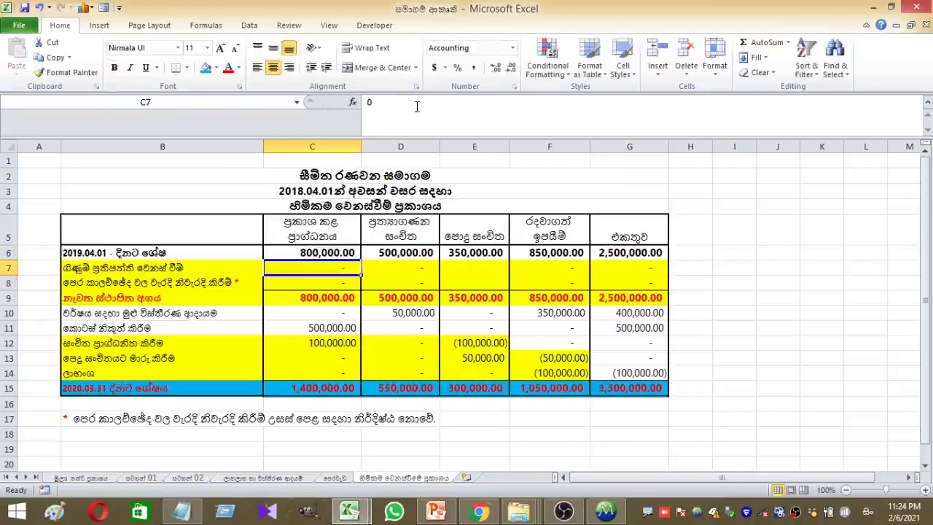
Delete the revaluation reserve column, column D, from the statement.
click(421, 251)
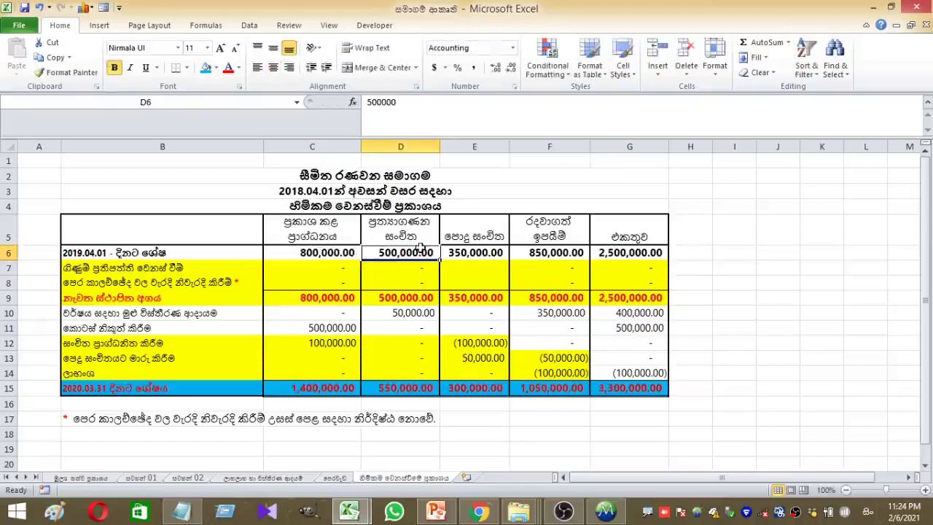
key(ctrl+space)
key(ctrl+minus)
click(395, 297)
Set the opening general reserve in D6 to 340,000 and the opening retained earnings in E6 to 260,000, keeping F6 as =SUM(C6:E6).
click(408, 252)
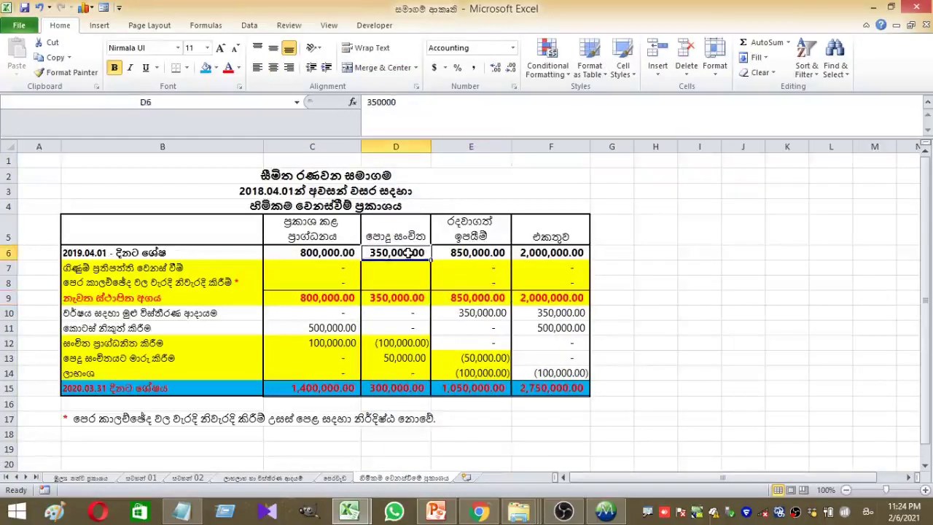
text(3)
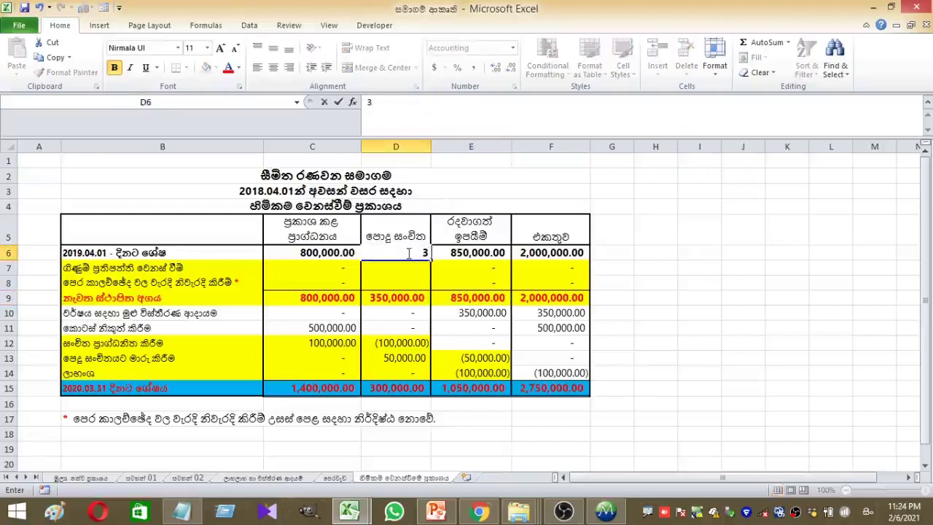
text(40,0000)
key(Return)
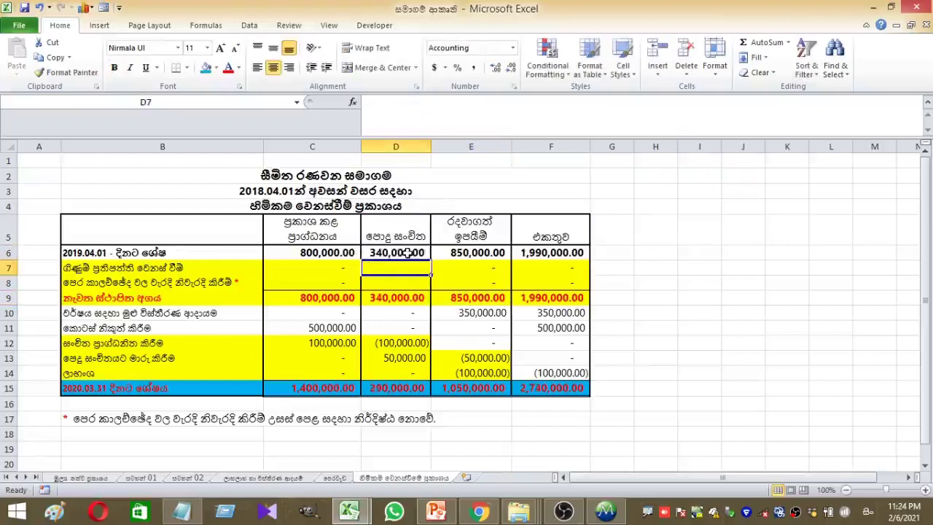
click(453, 252)
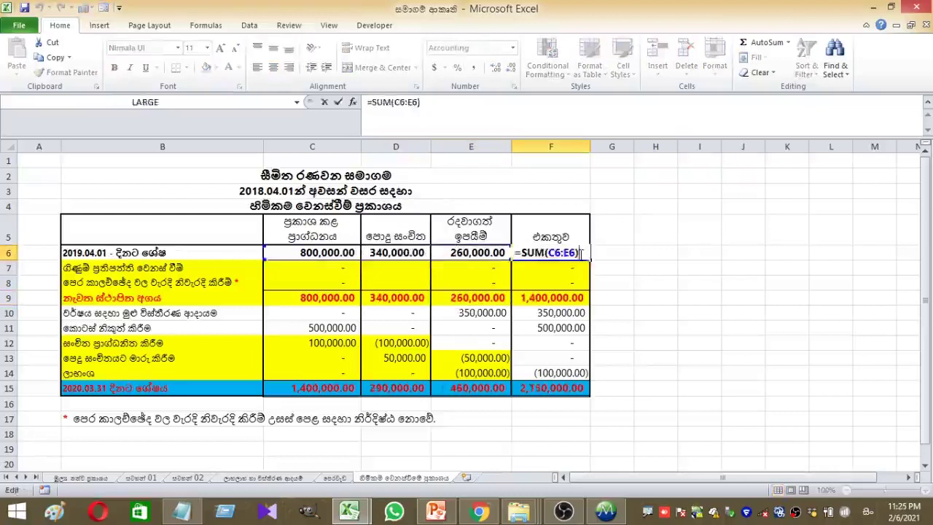
key(Return)
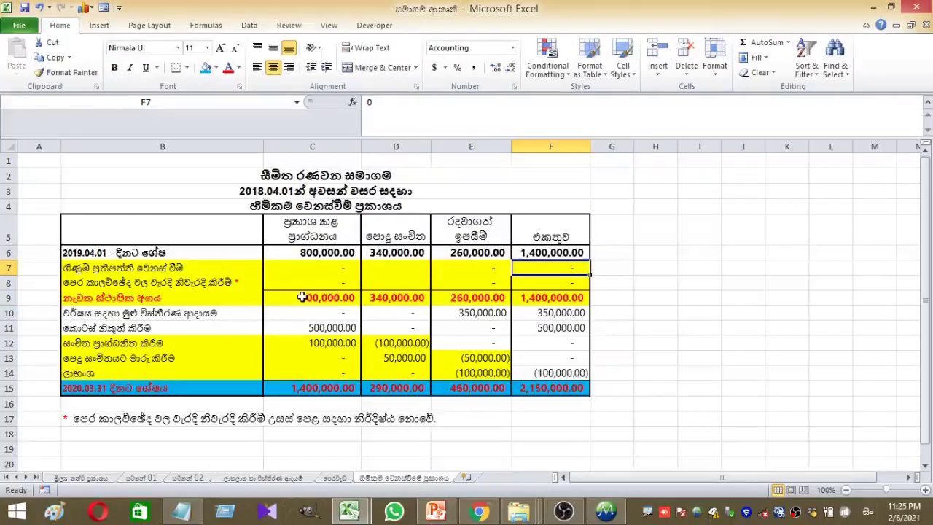
Review the opening equity balances on the PowerPoint exercise slide, marking them with a temporary tick, and return to the Excel statement.
click(436, 511)
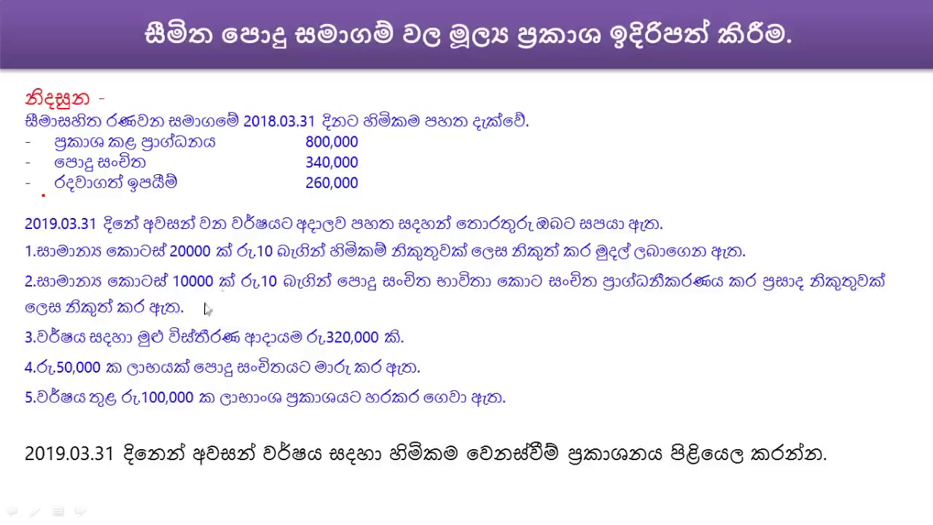
key(ctrl+l)
drag(264, 183, 385, 145)
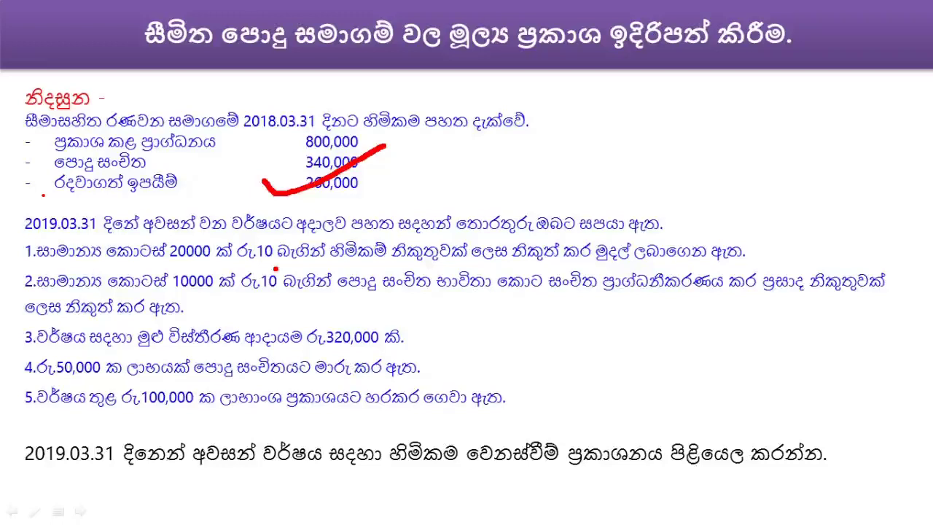
key(e)
key(Escape)
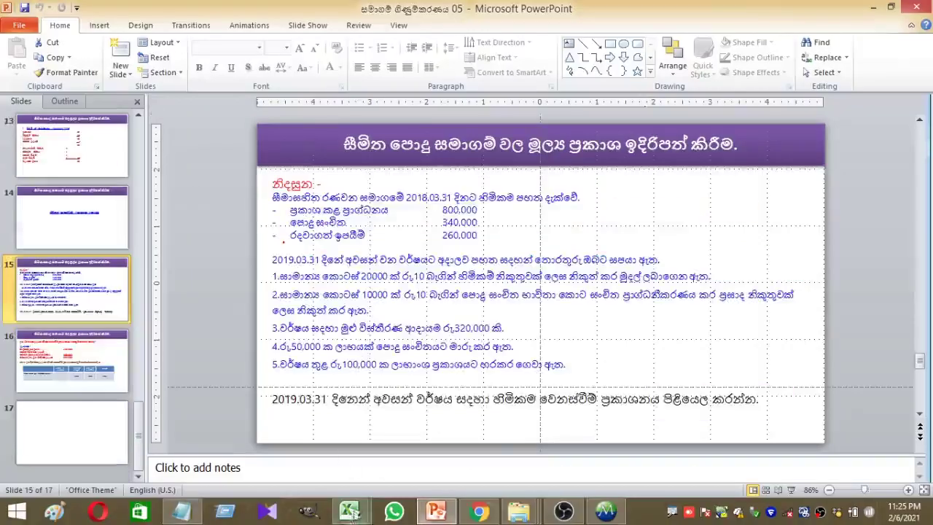
mouse_move(350, 510)
click(388, 448)
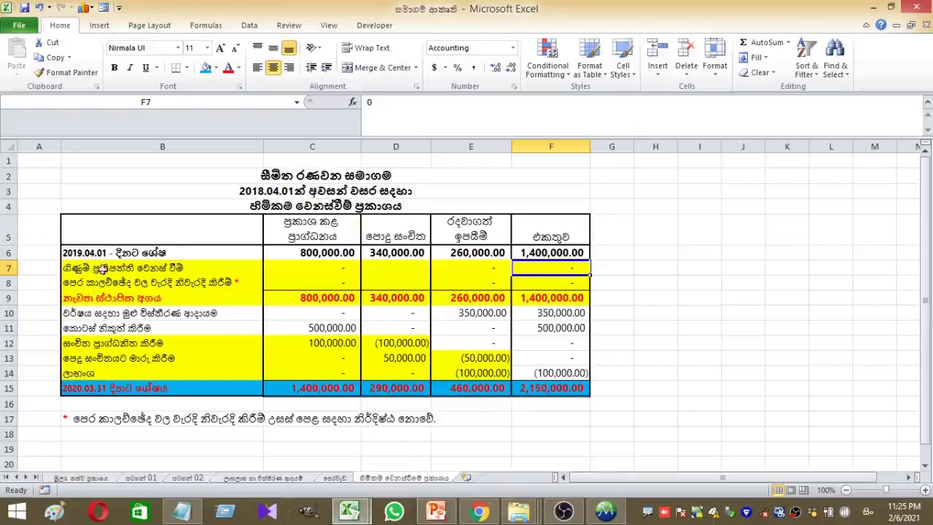
Delete rows 7 to 9, covering the accounting policy change, prior-period error correction and restated balance, from the statement.
drag(82, 269, 544, 295)
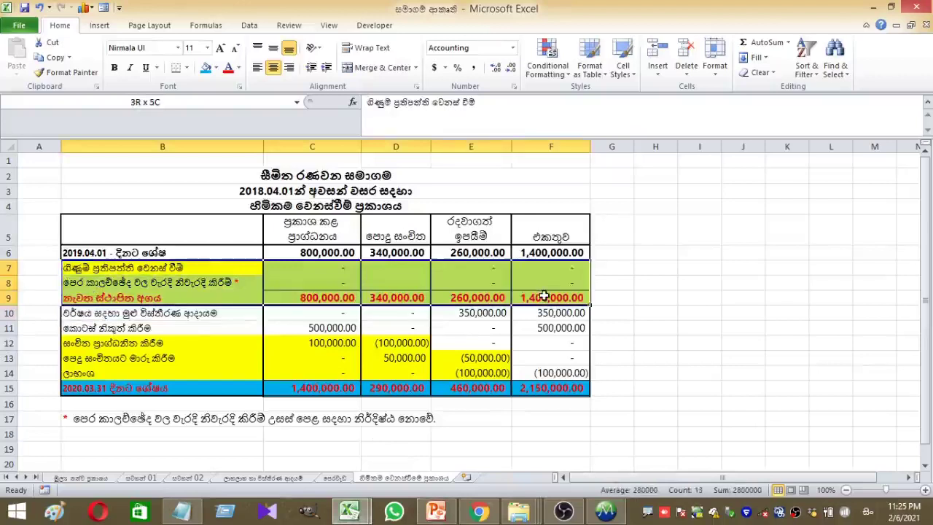
key(Delete)
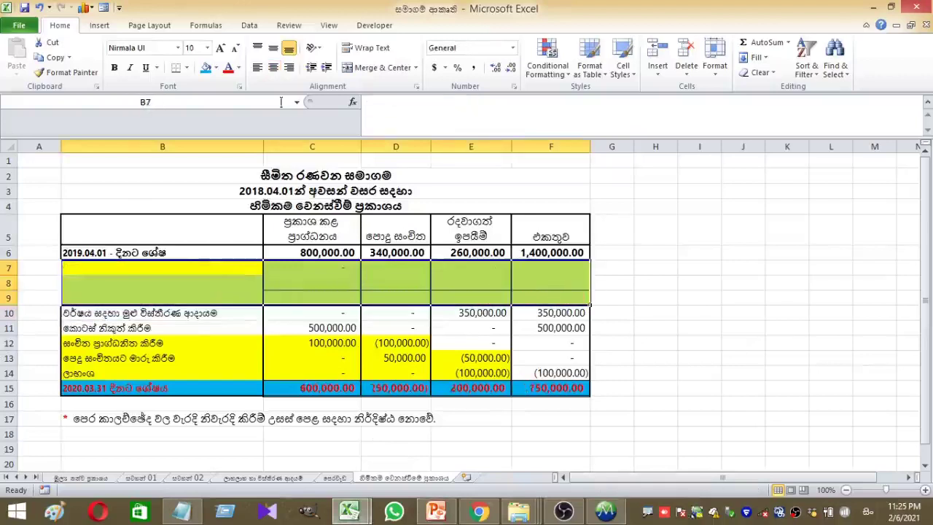
drag(9, 268, 8, 297)
right_click(9, 295)
click(57, 423)
click(156, 386)
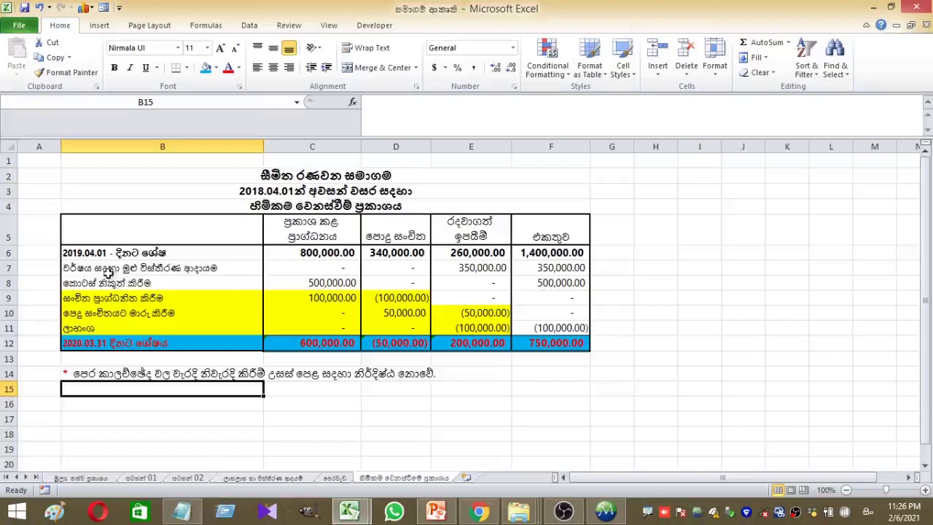
Clear the old movement entries in rows 7 to 11, label B7 හිමිකම් නිකුතුව and enter 200,000 in C7 for the rights issue.
click(102, 269)
key(ctrl+z)
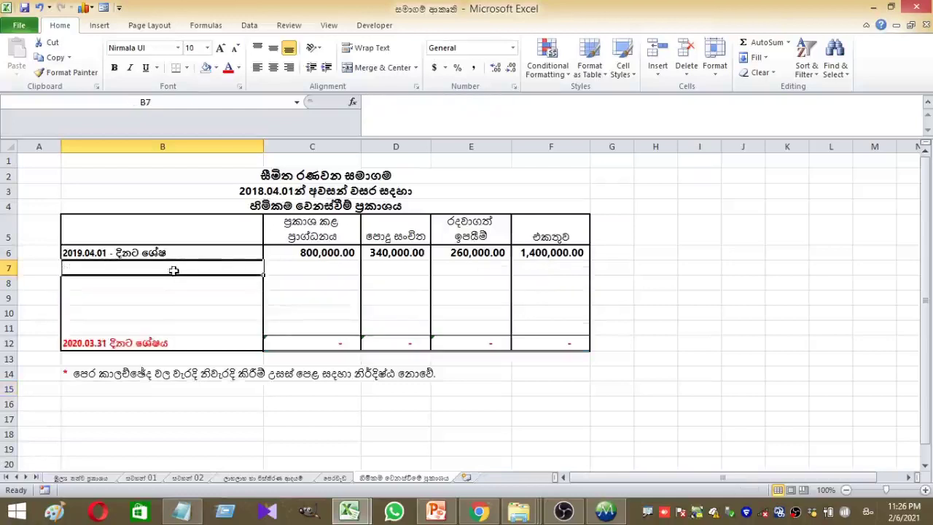
text(හිමිකම් නිකුතුව)
click(287, 269)
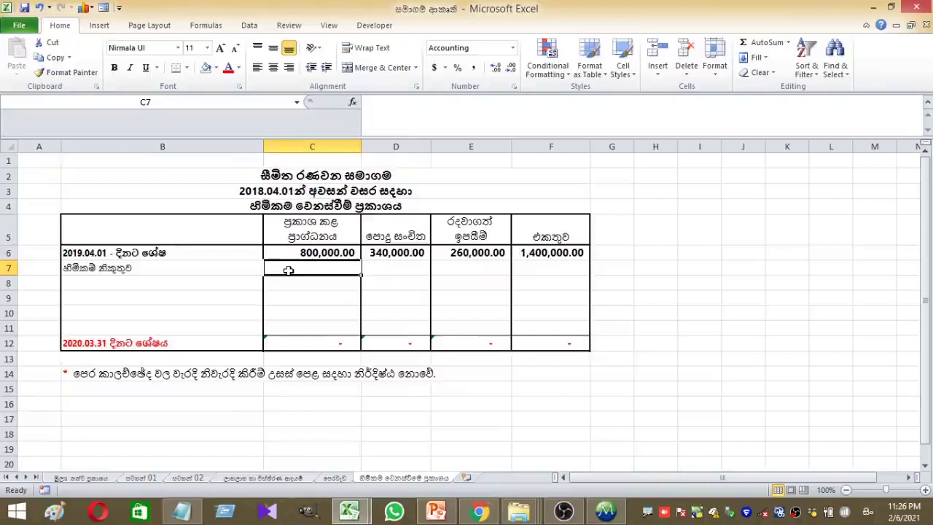
text(200,00)
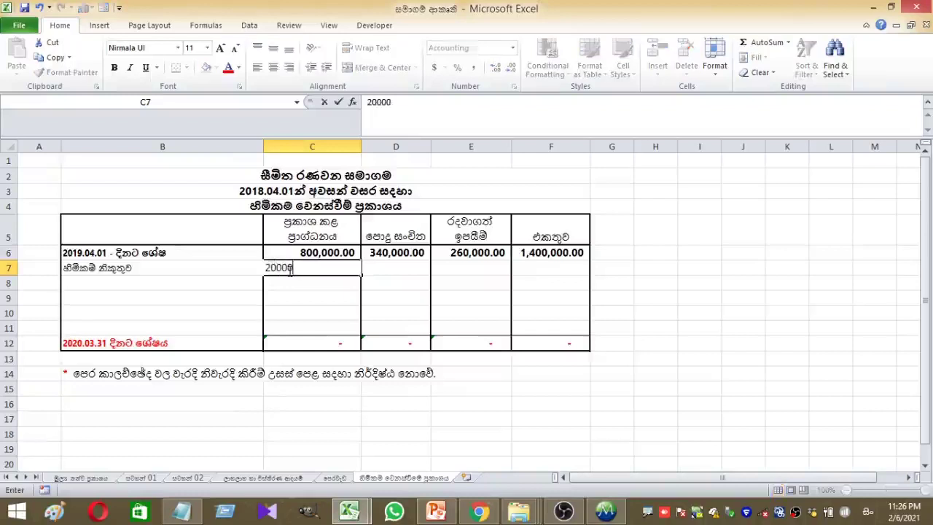
text(0)
key(Return)
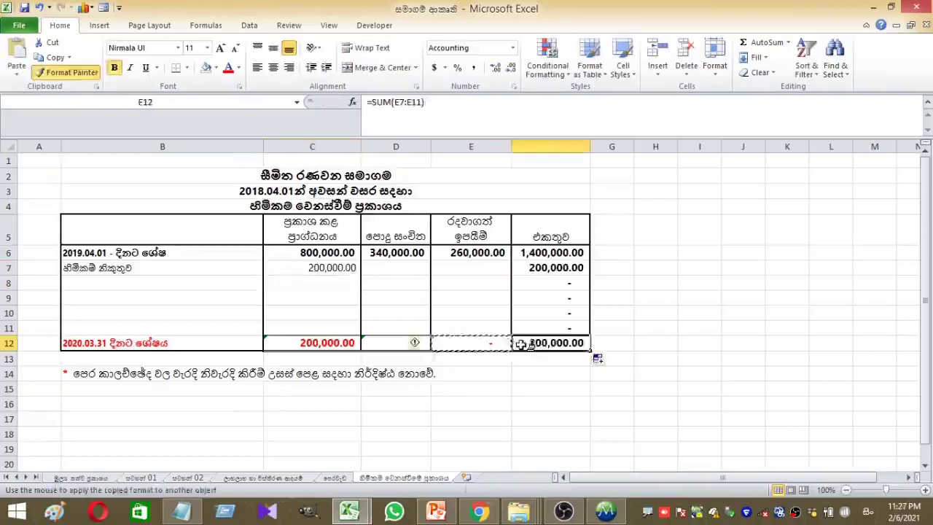
Fill the row total formula down column F to F12 and apply the closing-balance formatting of E12 to F12.
click(575, 347)
click(787, 312)
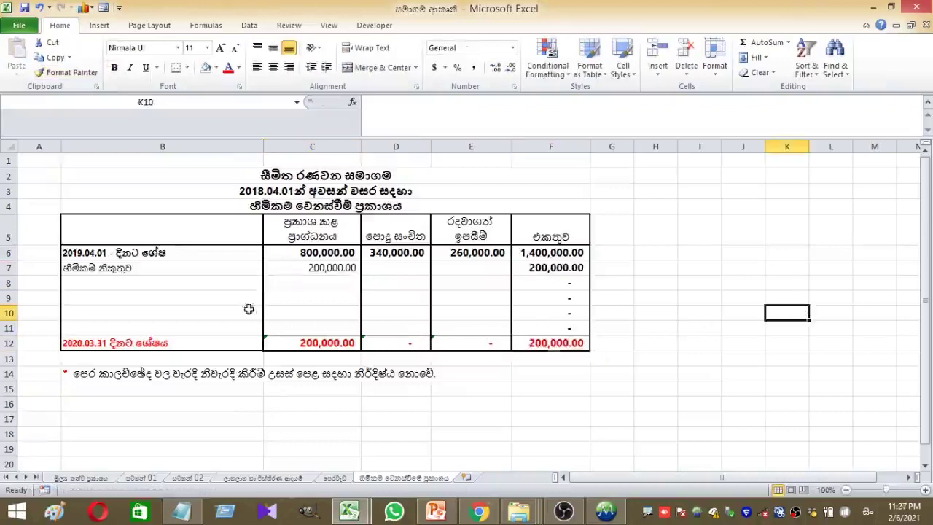
Label B8 as the bonus issue row with the text ප්‍රසාද නිකුතුව.
click(216, 283)
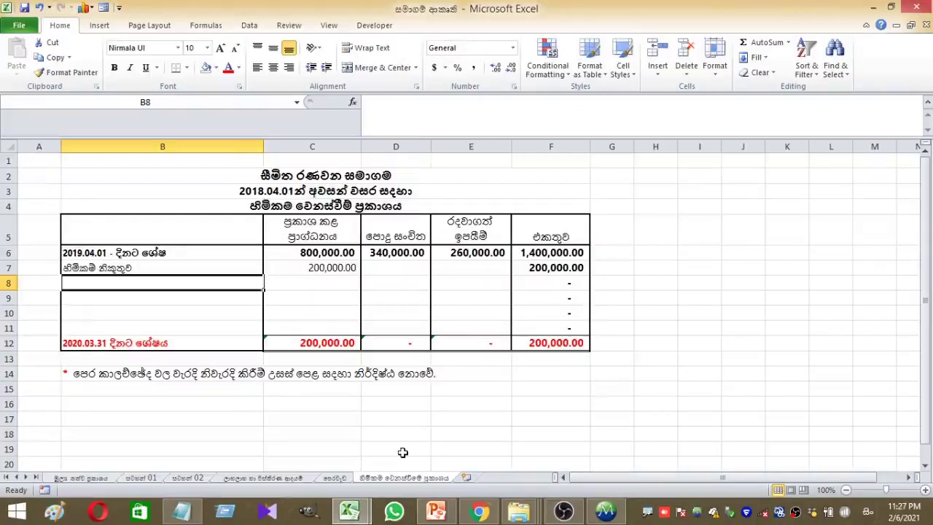
text(ප්‍ර)
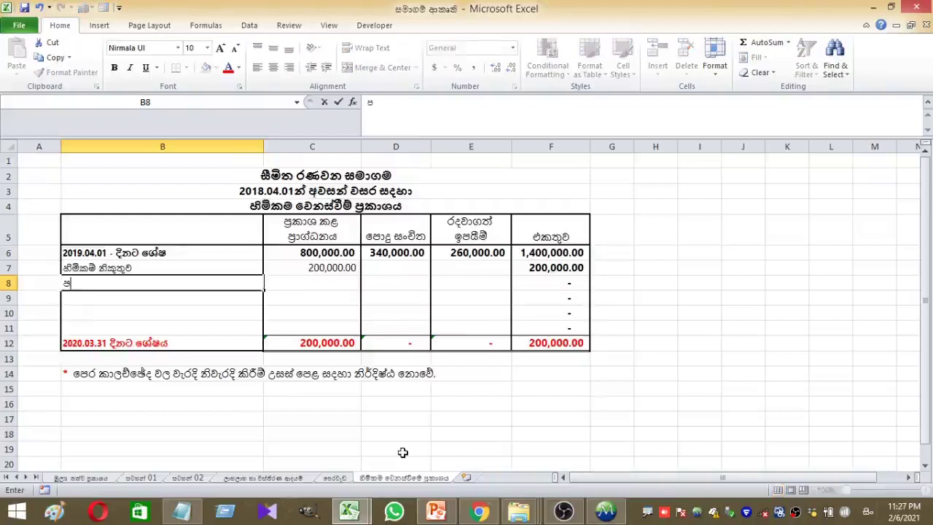
text(සාද නිකුත)
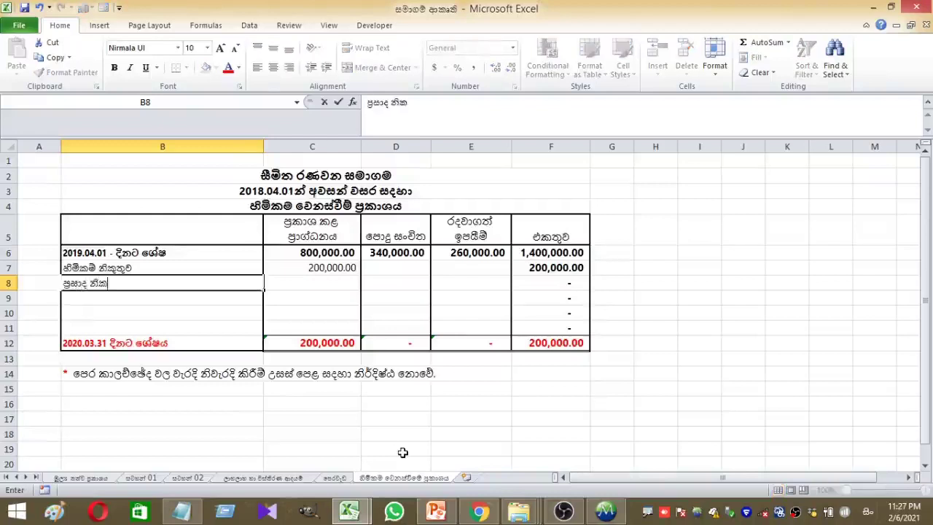
text(ුව)
click(311, 283)
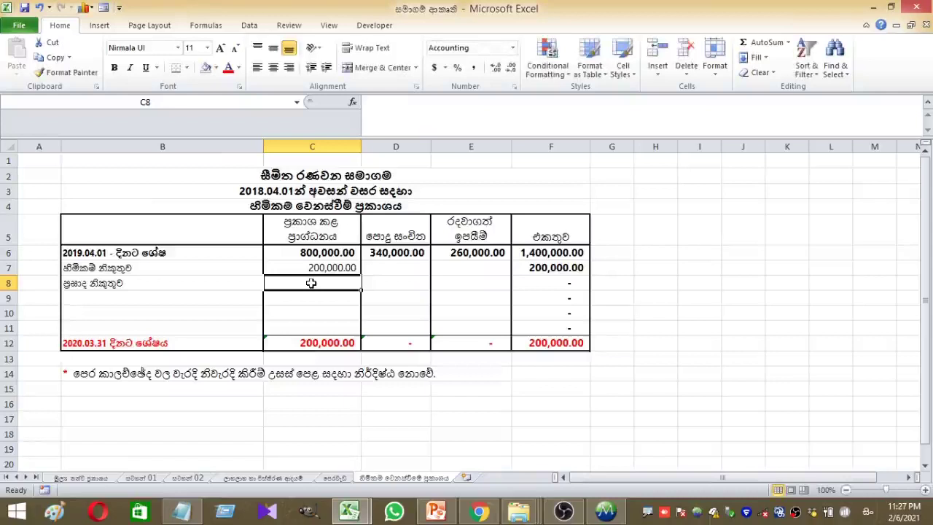
Record the bonus issue amounts in row 8: -100,000 under general reserve in D8 and 100,000 under stated capital in C8.
click(408, 271)
click(405, 283)
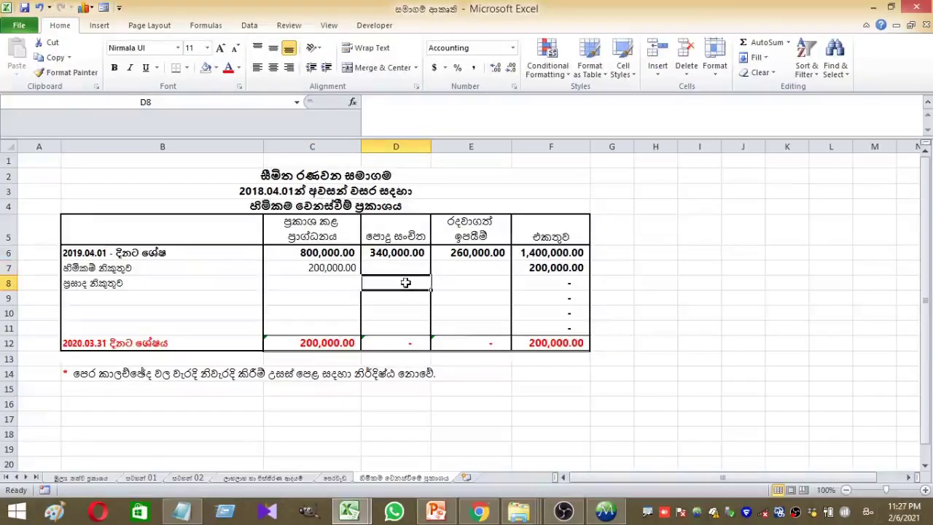
text(-100000)
key(Return)
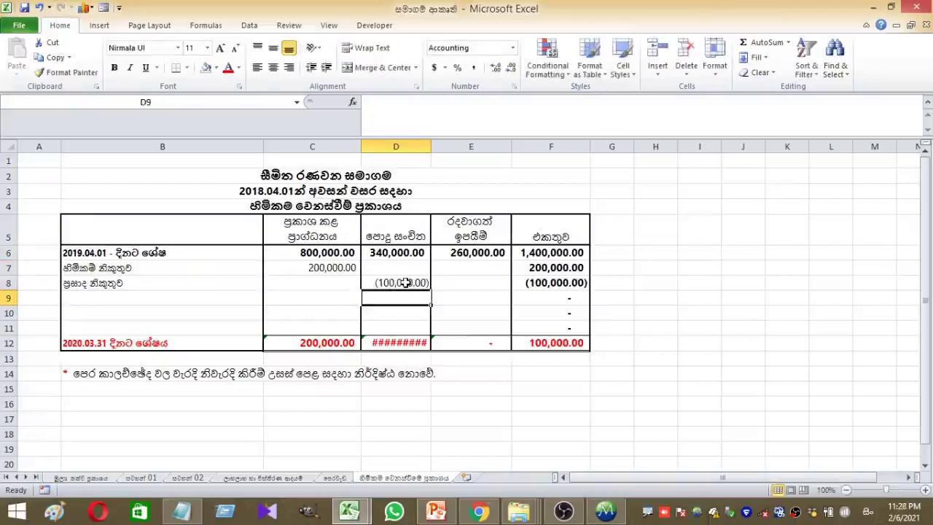
click(340, 283)
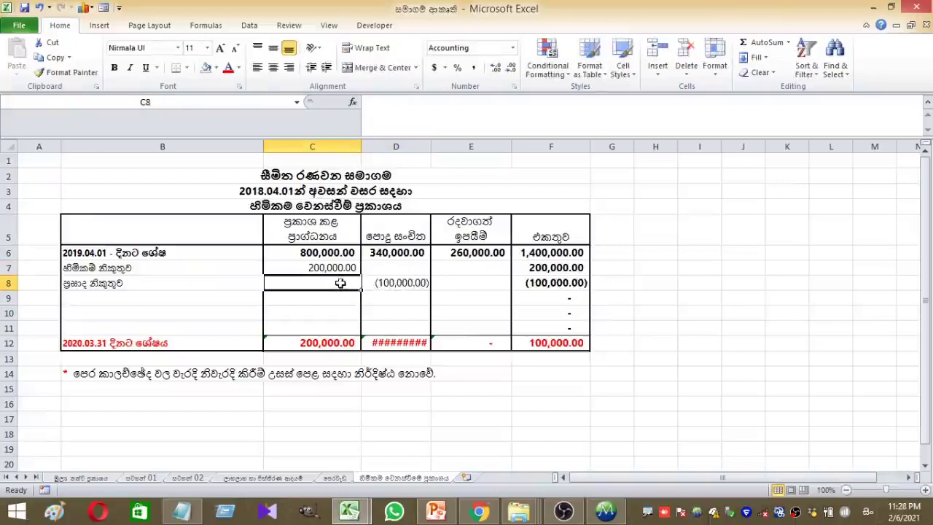
text(100,00)
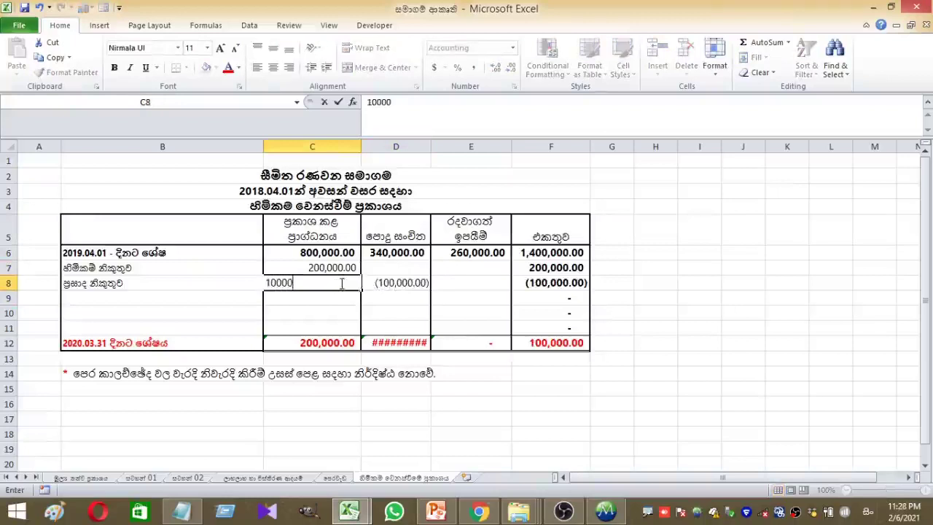
text(0)
key(Return)
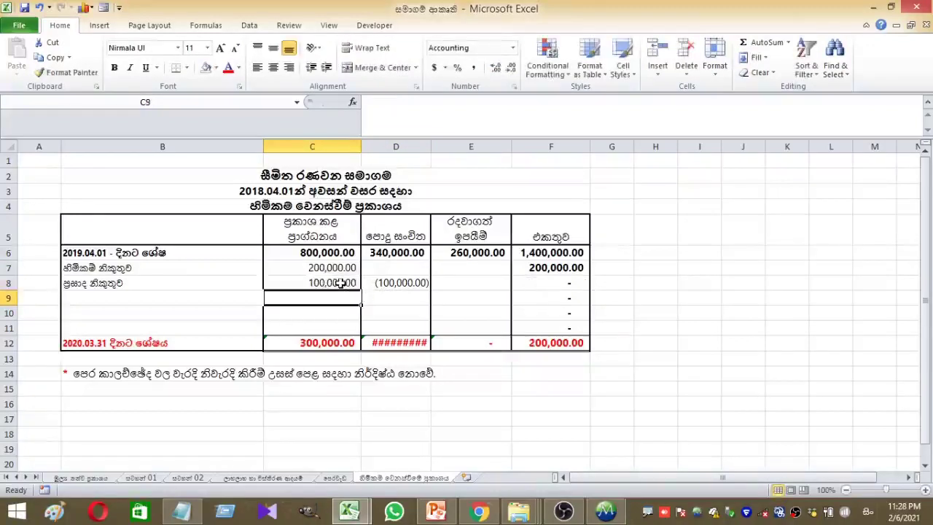
Add the total comprehensive income row, labelling B9 මුළු විස්තීරණ ආදායම and entering 320,000 under retained earnings in E9.
click(218, 299)
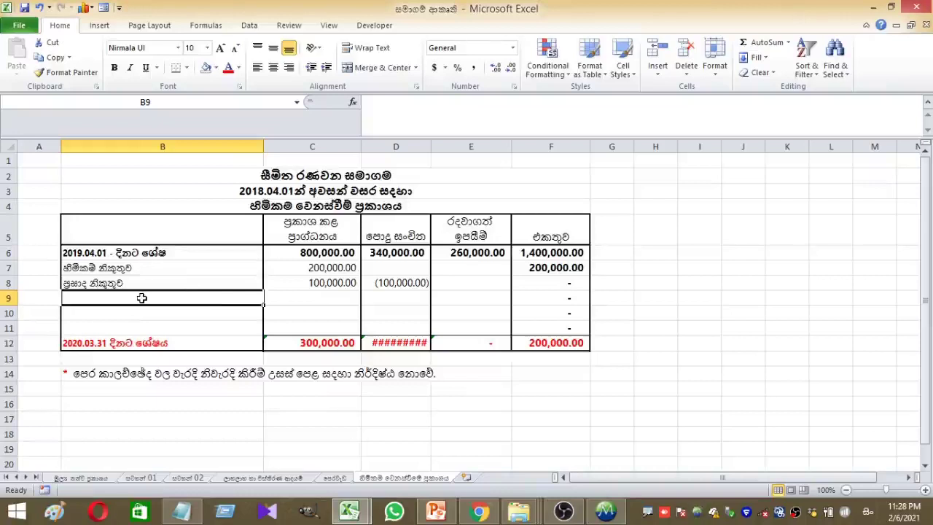
text(වළු විස්ති)
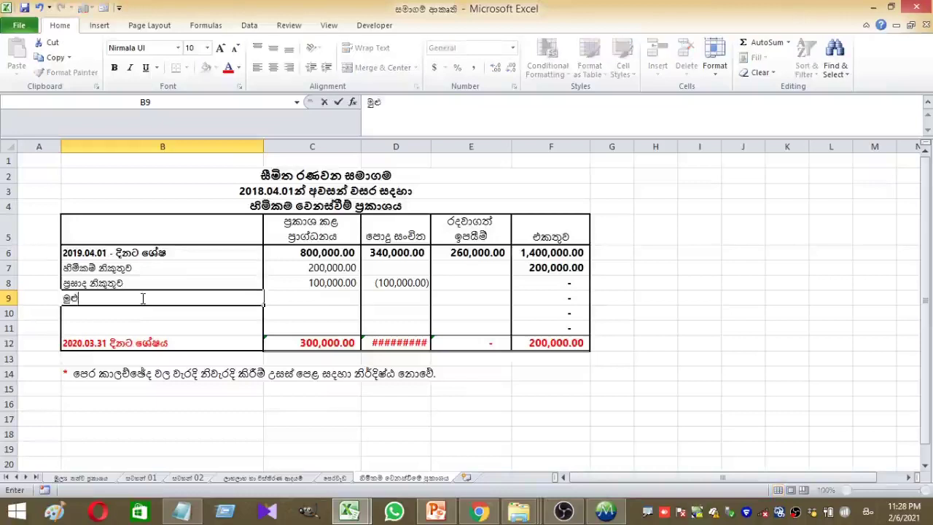
text(ීරණ)
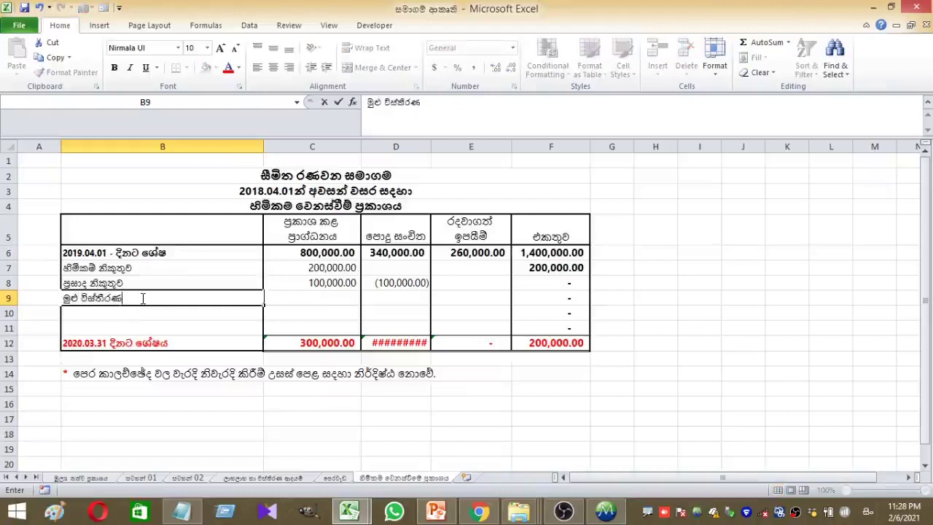
text( ආදායම)
click(382, 298)
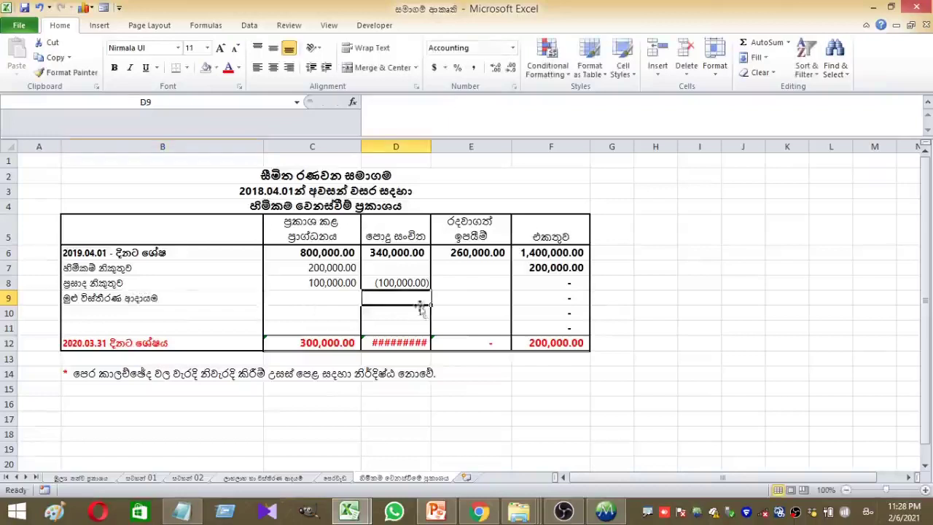
click(459, 298)
text(320,000)
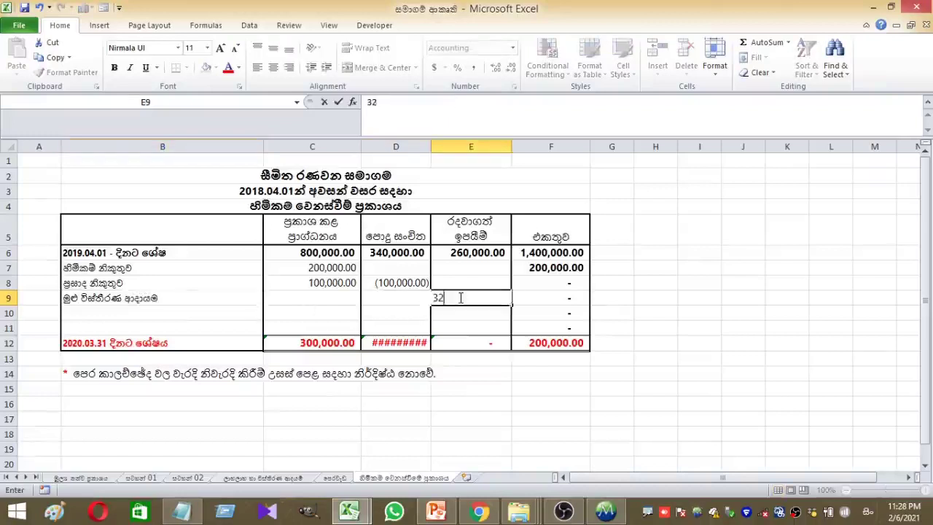
key(Return)
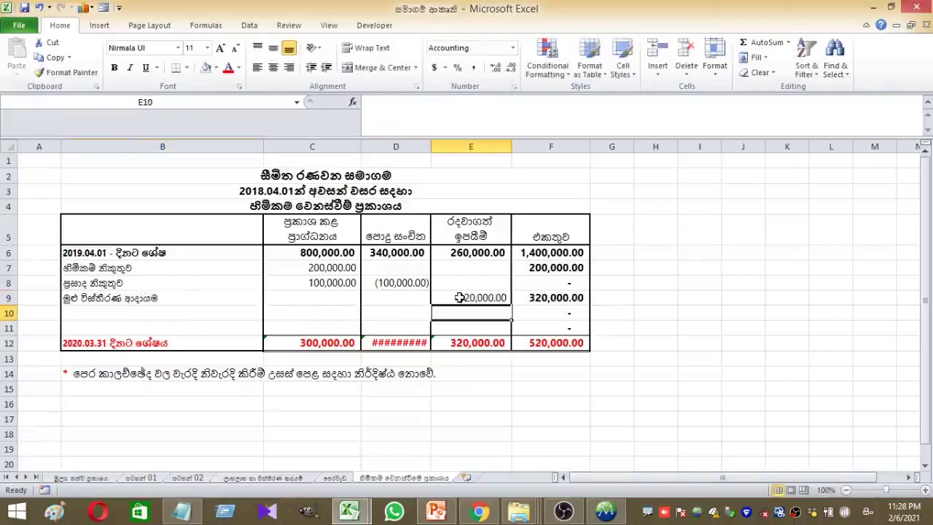
Label B10 as the transfer to general reserve with the text පොදු සංචිතයට මාරු කිරීම්.
click(129, 310)
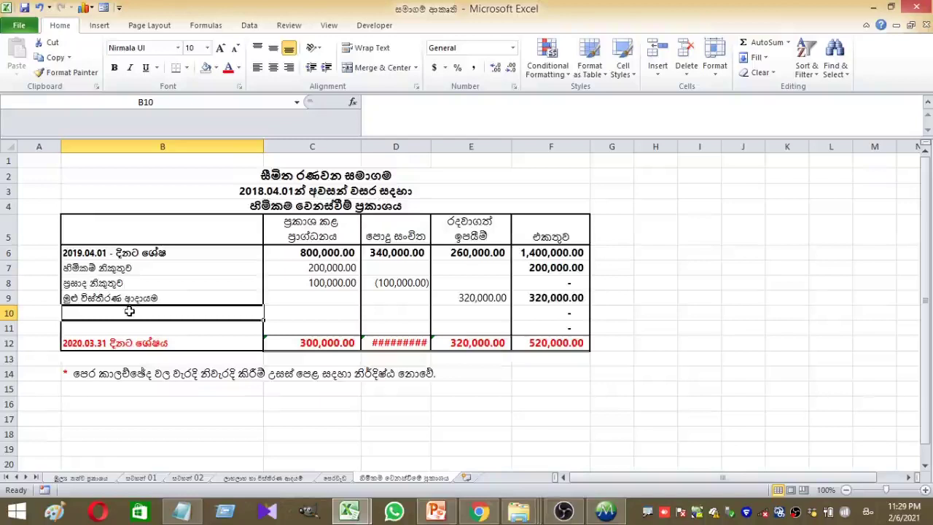
text(පොදු සංචිතයට මාරු කිරීම)
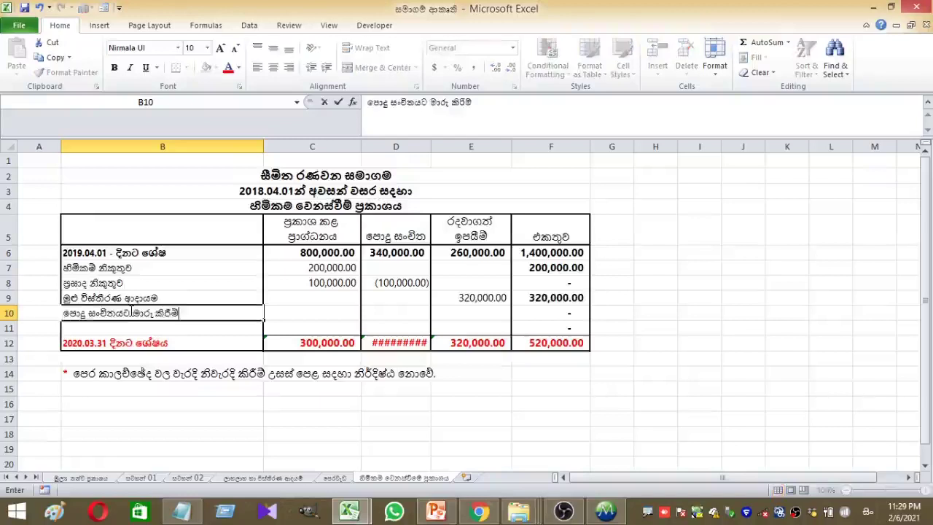
click(280, 314)
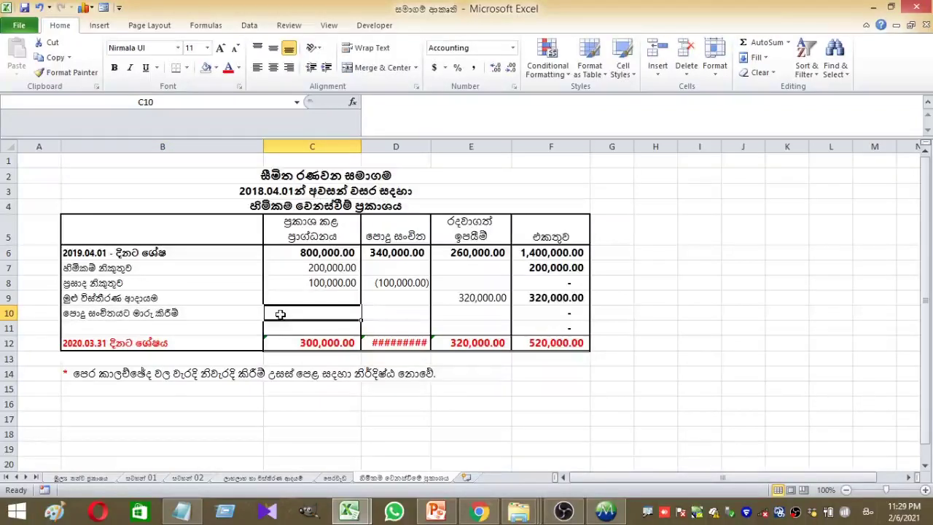
Record the reserve transfer amounts in row 10: 50,000 under general reserve in D10 and -50,000 under retained earnings in E10.
key(Right)
key(Right)
key(Left)
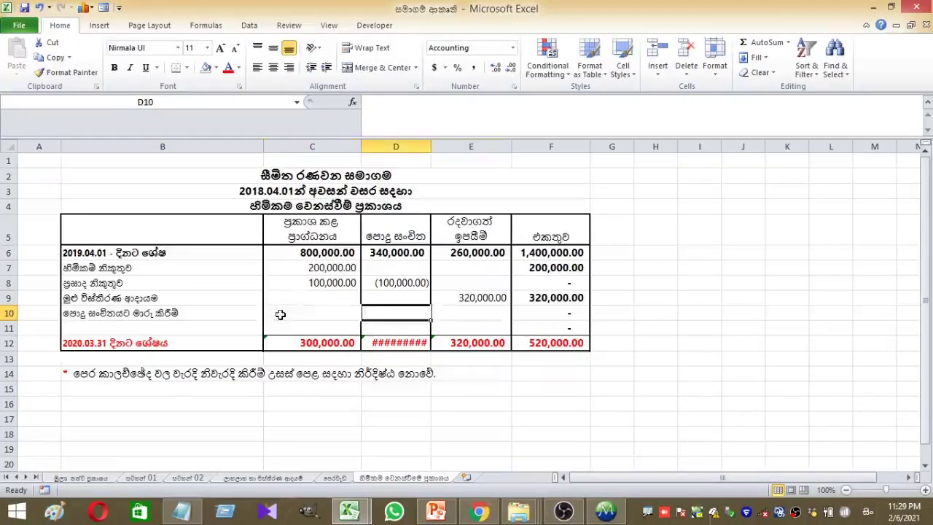
text(50000)
key(Return)
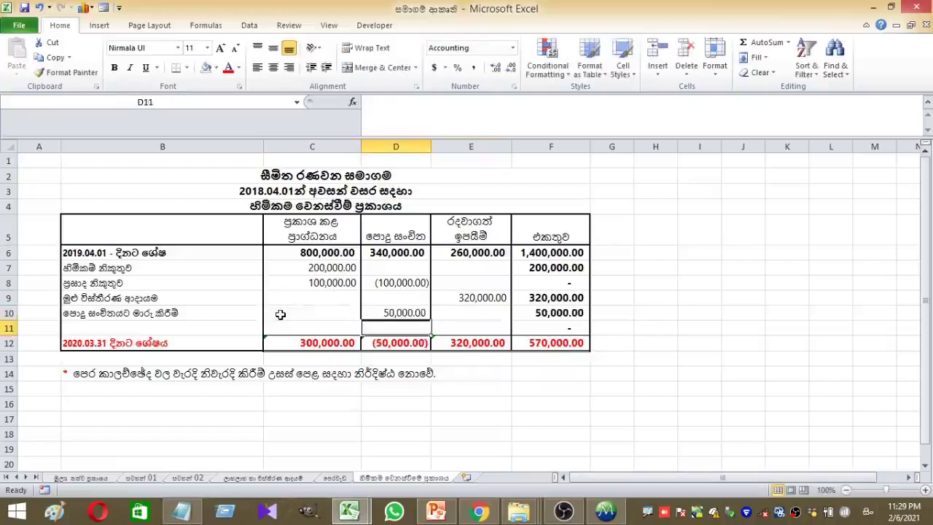
key(Up)
key(Right)
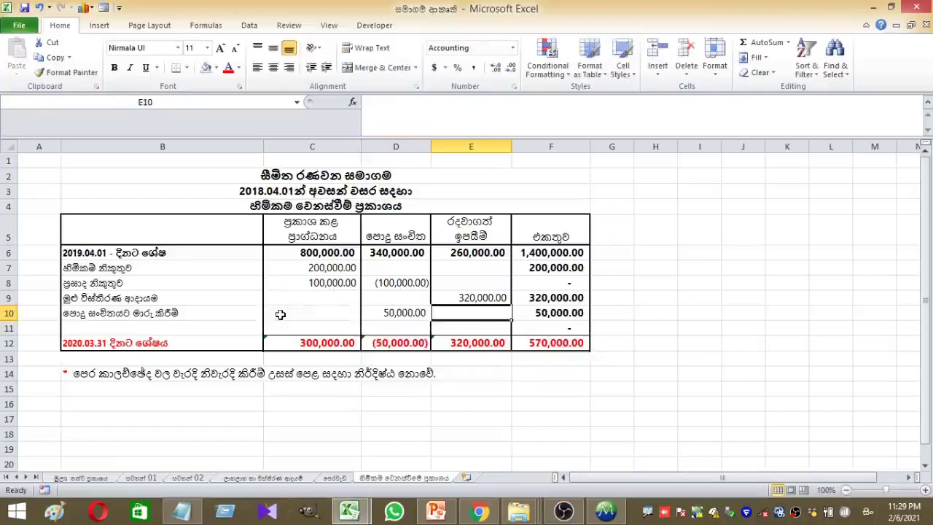
text(-50000)
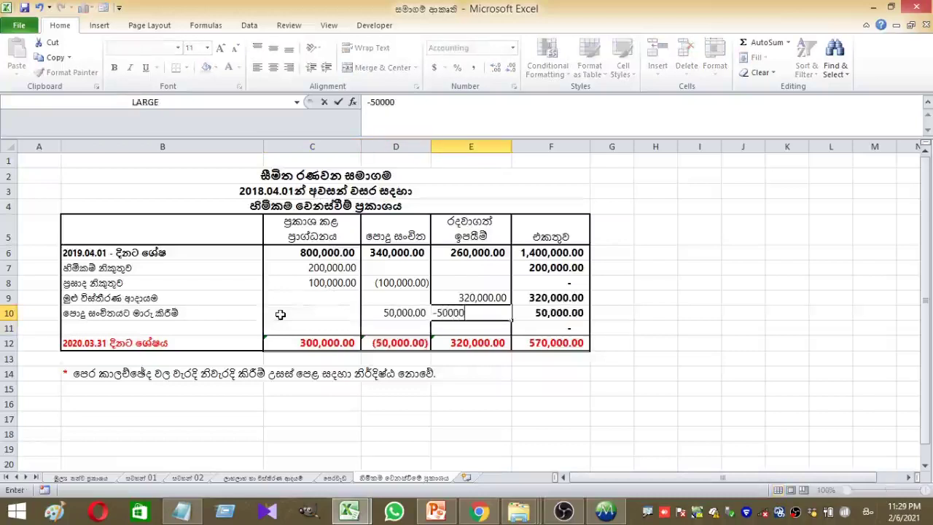
key(Return)
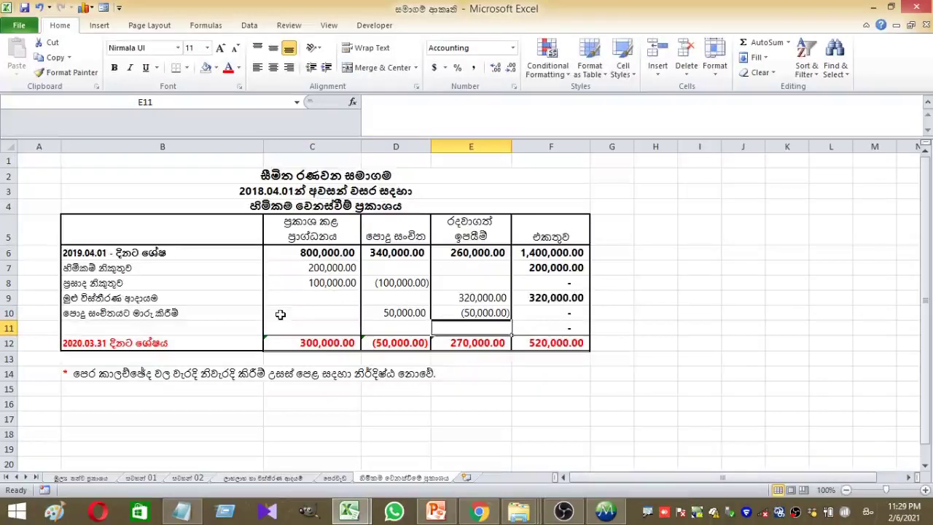
Label B11 as the dividend payment row with the text ලාභංශ ගෙවීම.
click(117, 332)
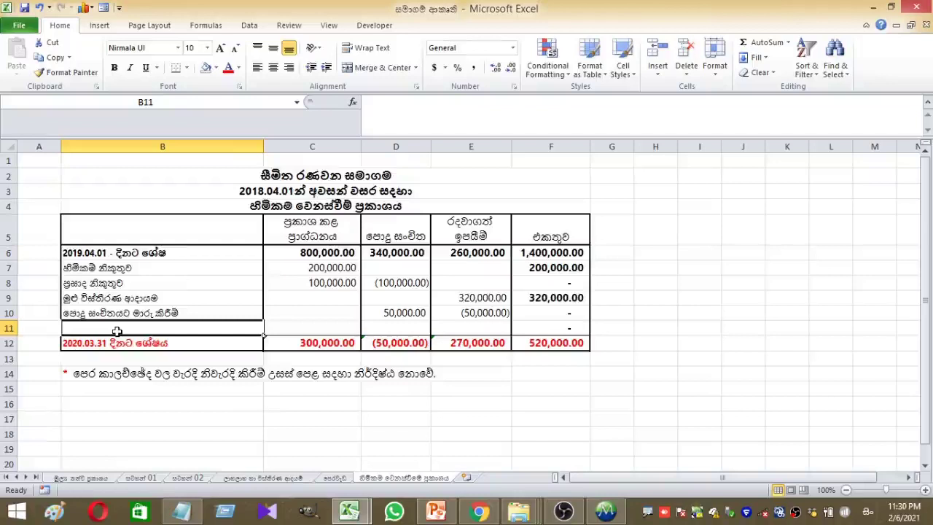
text(ළ)
key(BackSpace)
text(ලාභං)
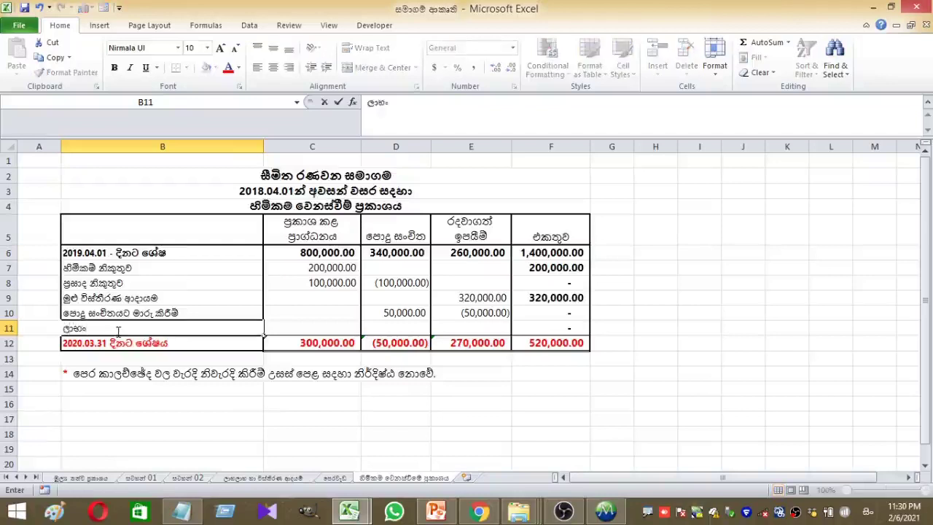
text(ශ)
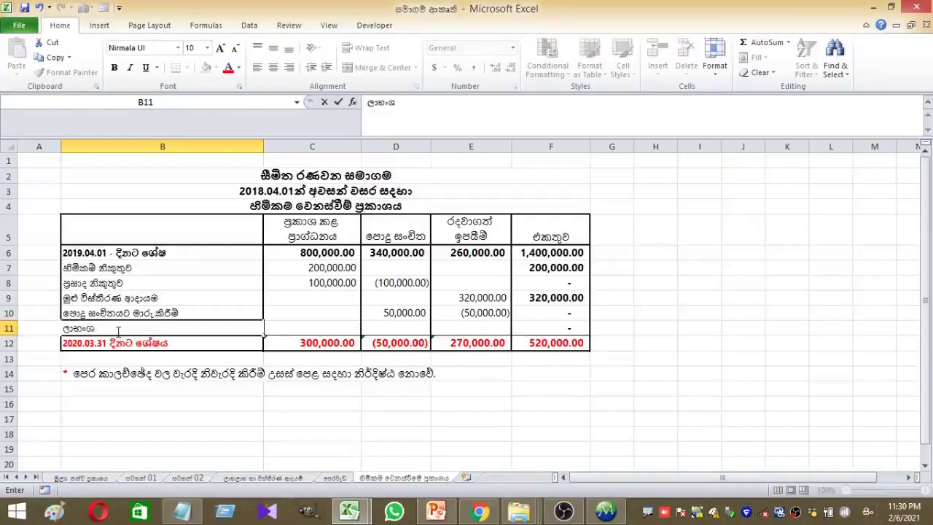
text( ෙගවීම)
Record the dividend payment of -100,000 under retained earnings in E11.
key(Right)
key(Right)
key(Right)
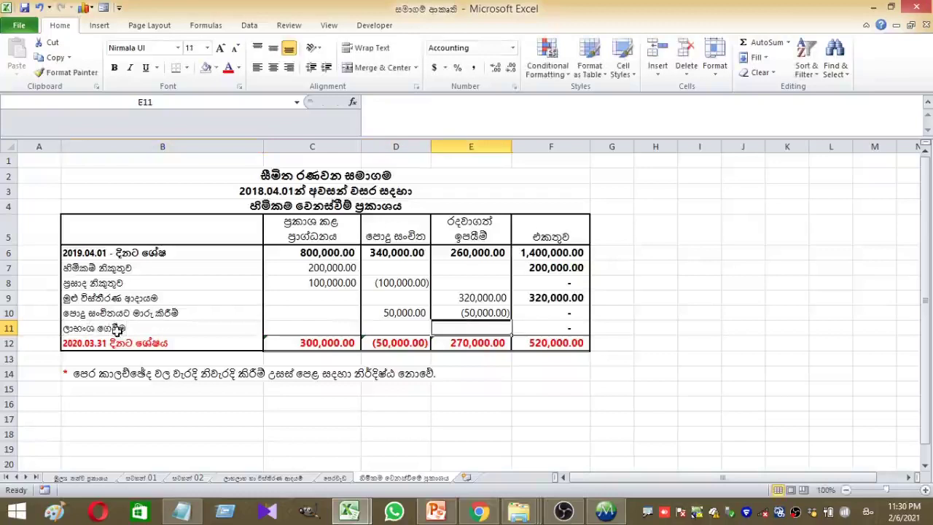
text(-1000)
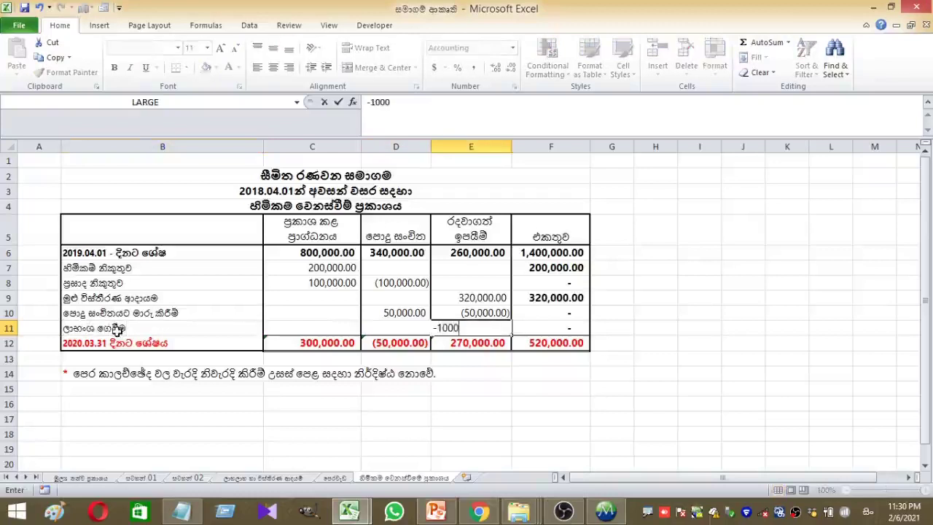
text(00)
key(Return)
text(.)
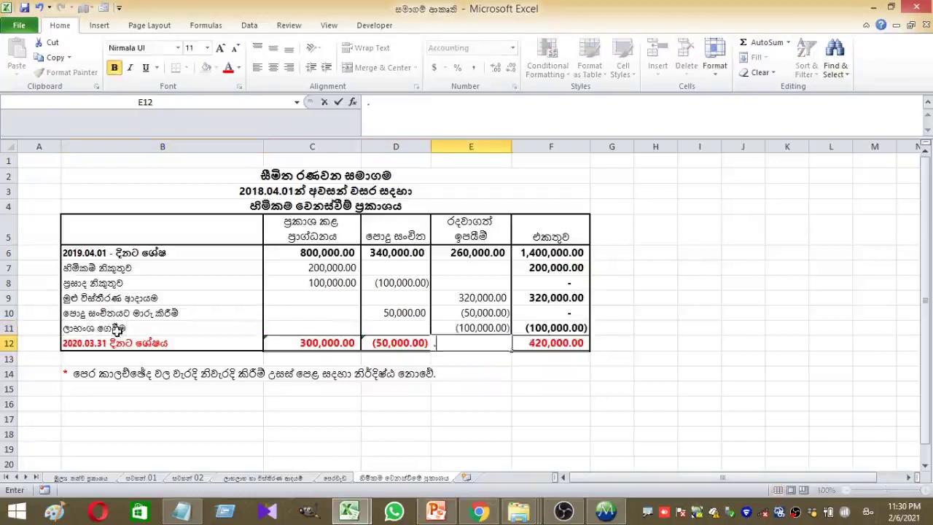
key(Return)
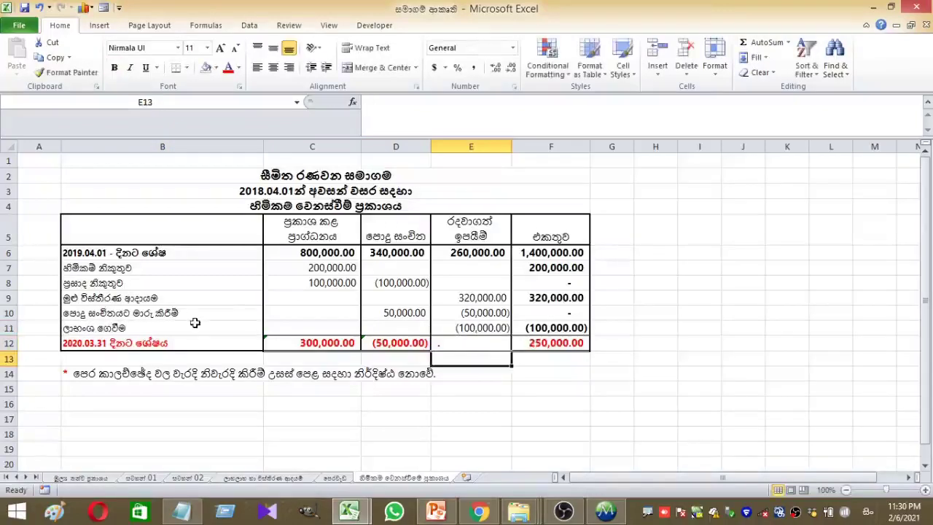
Copy the closing balance formula from D12 into E12 for the retained earnings column.
click(389, 342)
key(ctrl+c)
click(448, 342)
key(ctrl+v)
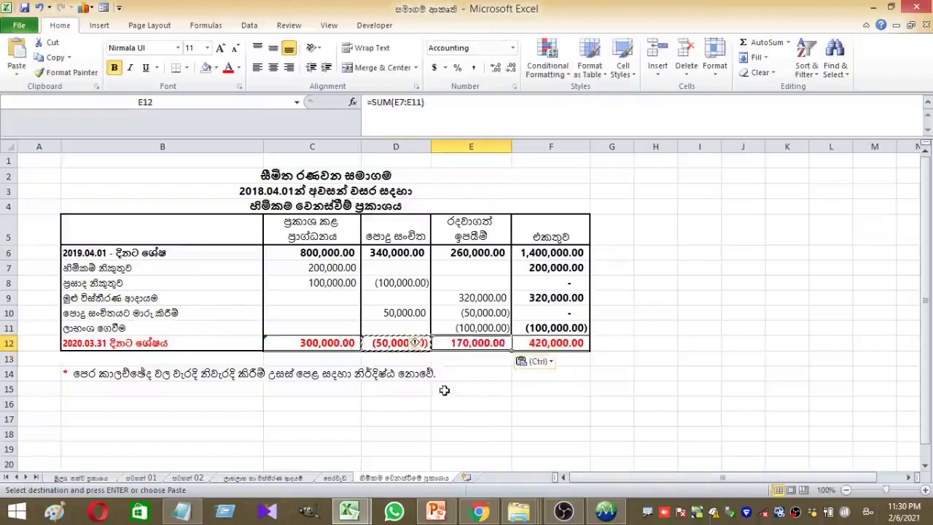
Extend the closing balance sums in C12:E12 to include the opening balances in row 6.
double_click(386, 343)
click(452, 358)
click(537, 375)
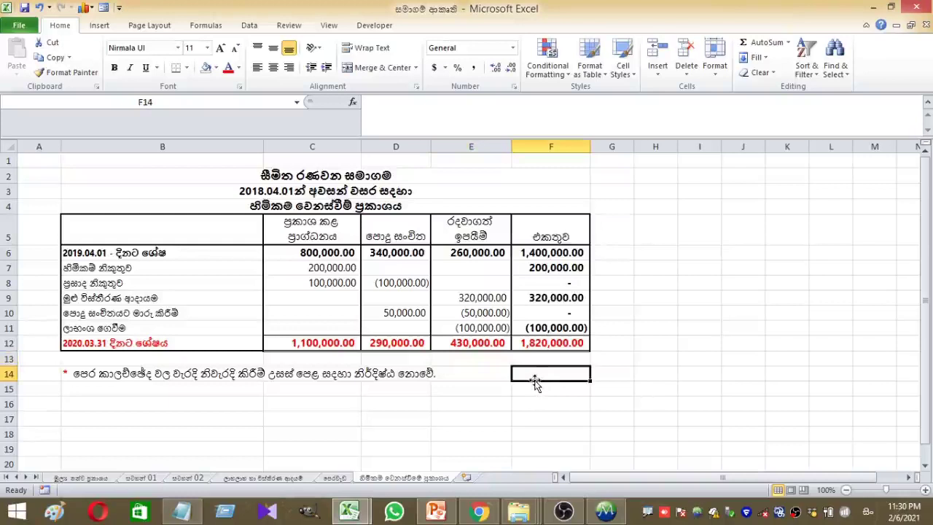
Review the Ranawana exercise slide in PowerPoint, then return to the Excel statement and set the closing balance date in B12 to 2019.03.31.
click(446, 513)
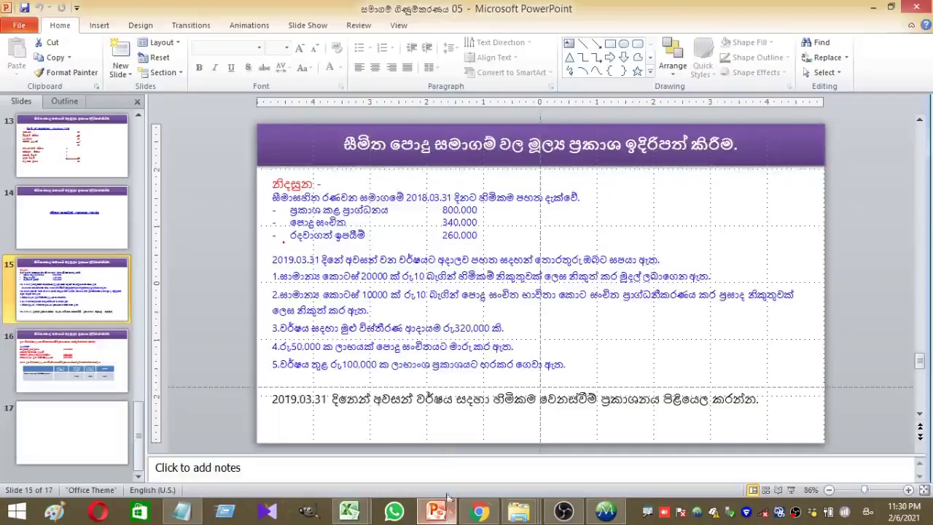
click(792, 490)
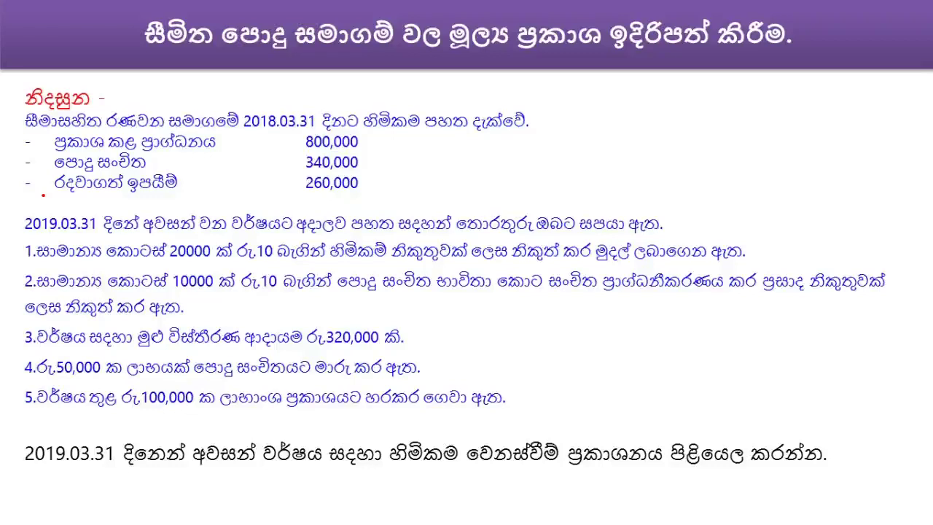
key(Escape)
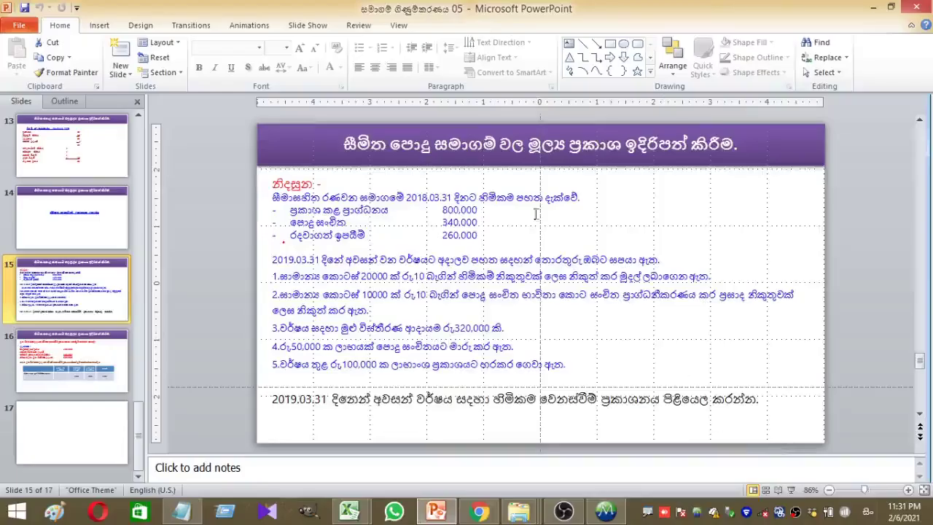
click(350, 511)
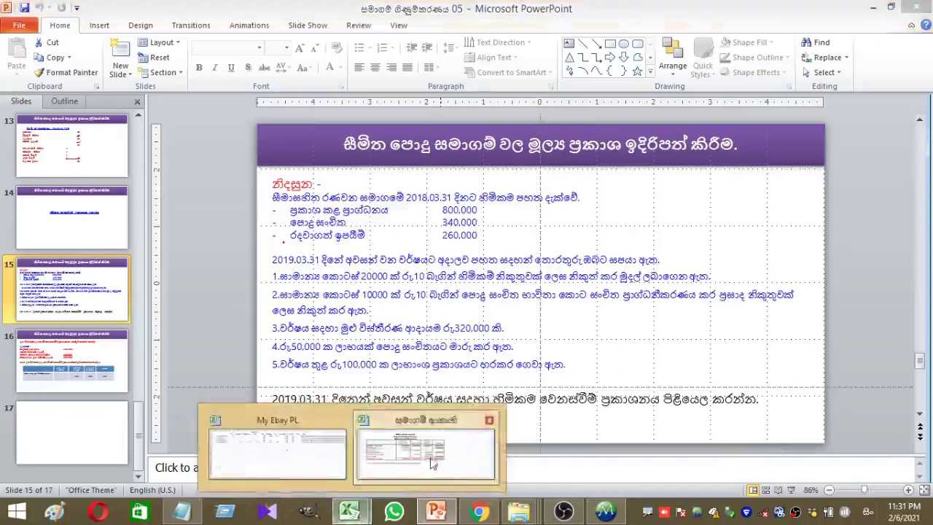
click(431, 461)
click(385, 103)
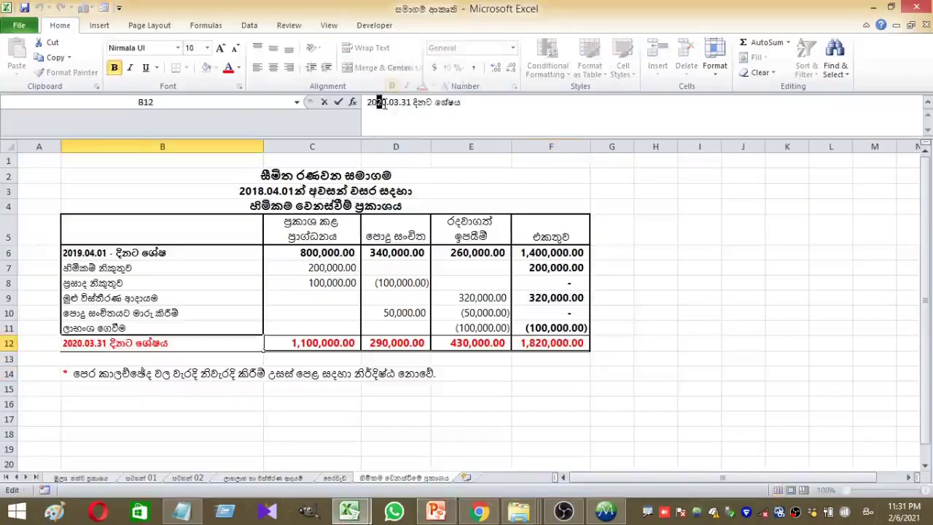
key(BackSpace)
key(BackSpace)
text(19)
key(Return)
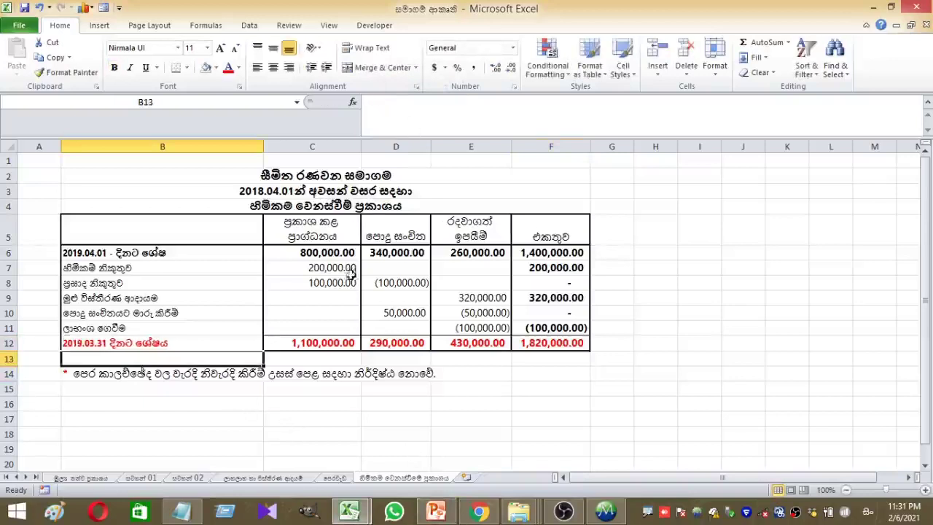
Switch to PowerPoint and present the slide after the exercise, on showing total comprehensive income in the statement of changes in equity.
click(351, 513)
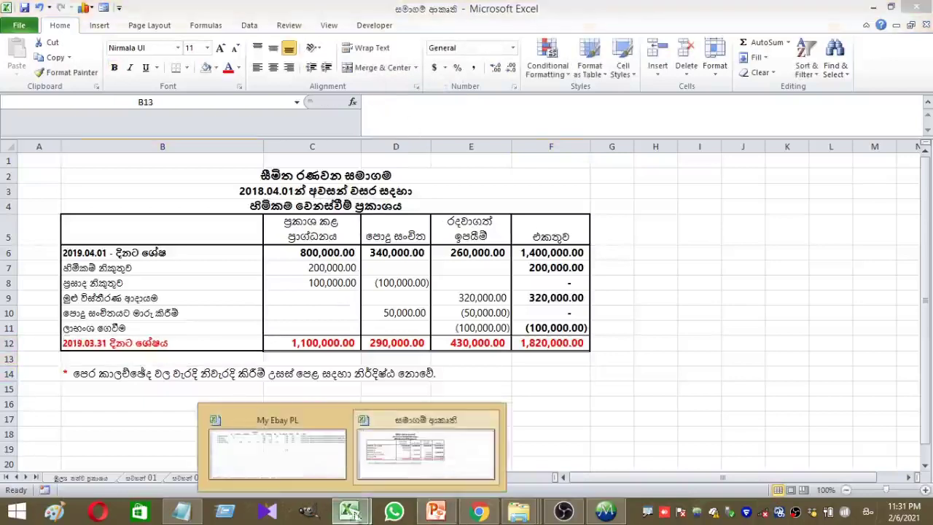
click(436, 513)
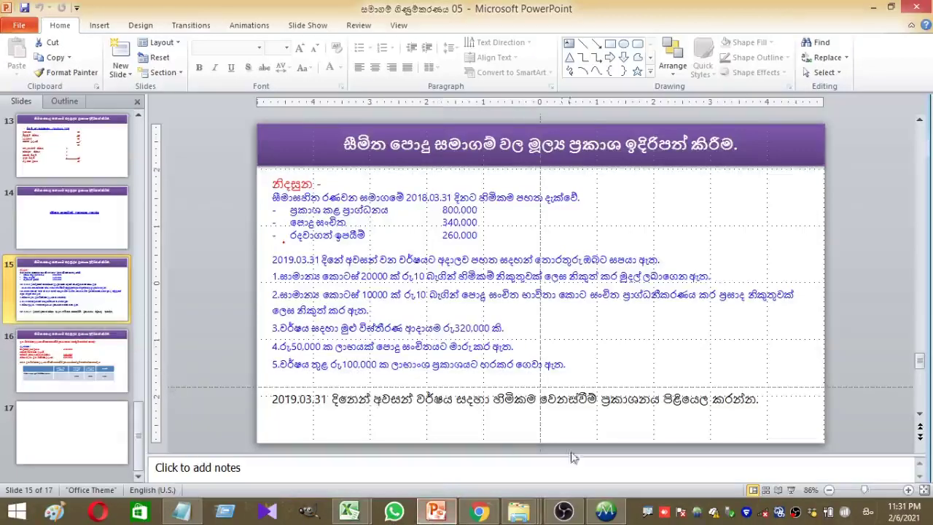
click(792, 490)
key(Right)
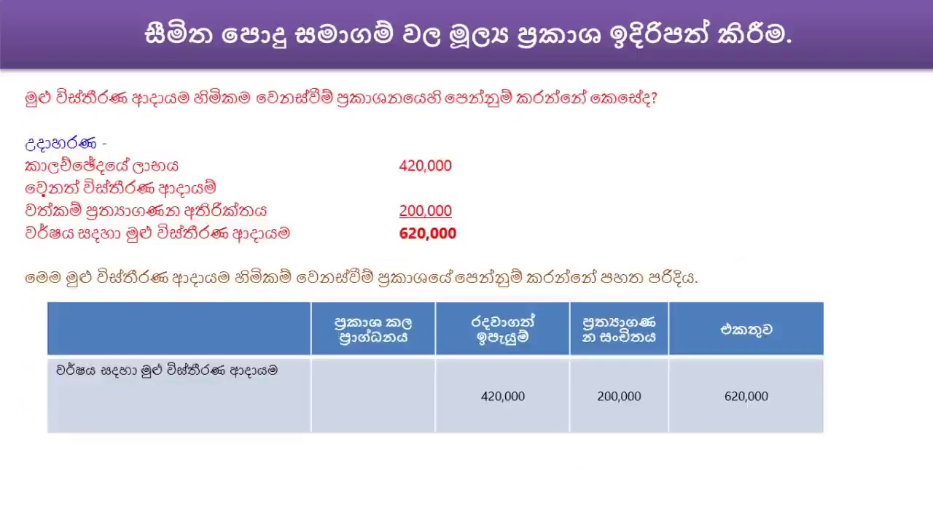